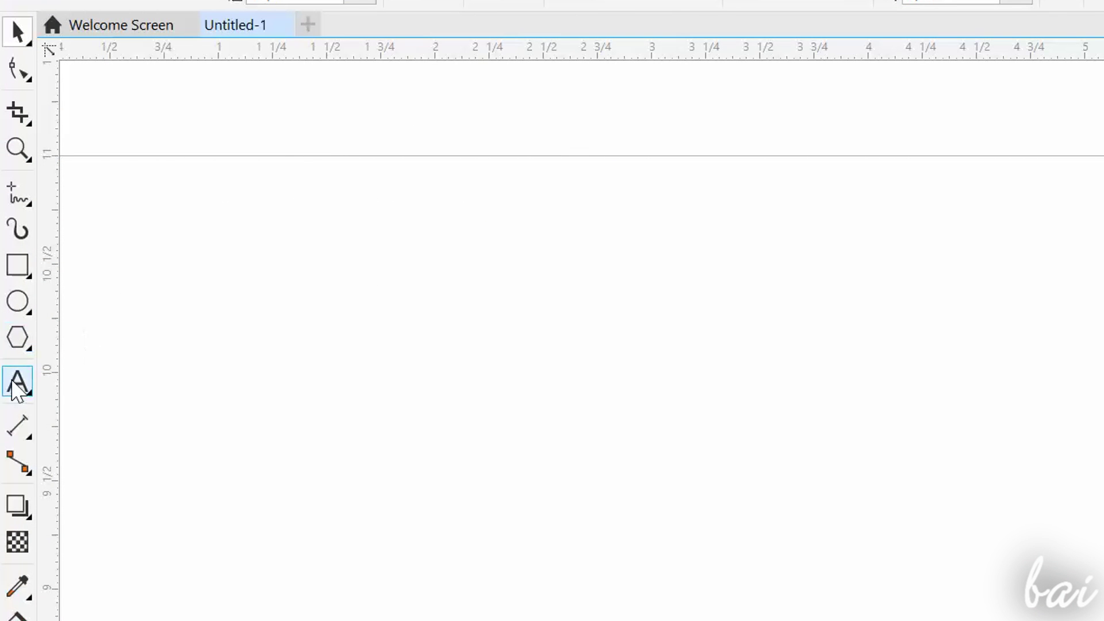
Step: Add the artistic text "Hello, how are you?" near the upper edge of the page
click(17, 387)
click(279, 238)
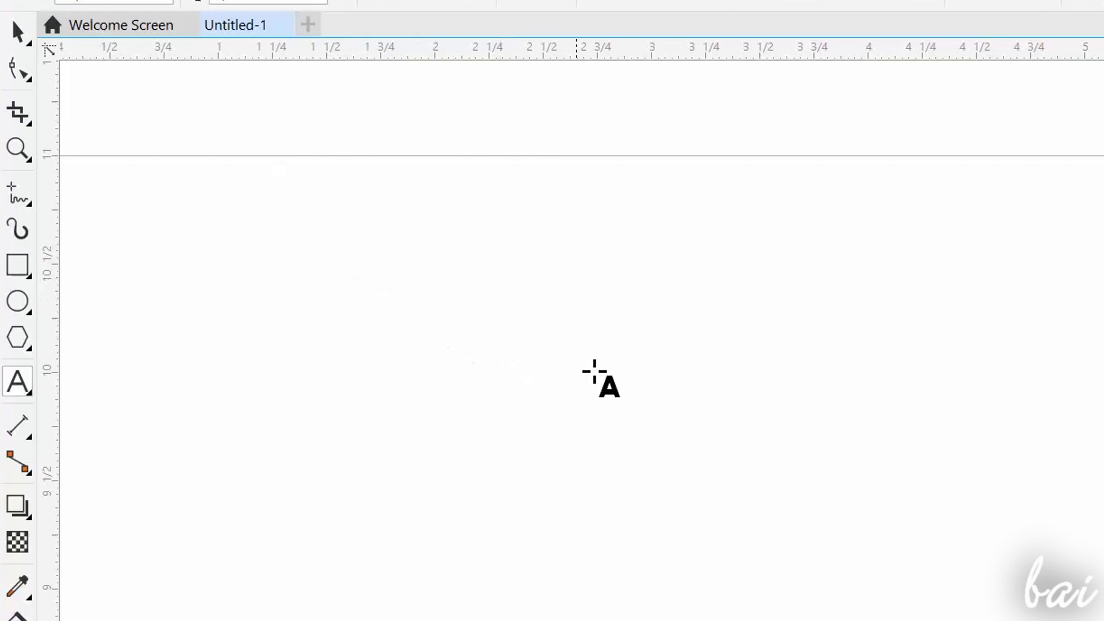
text(H)
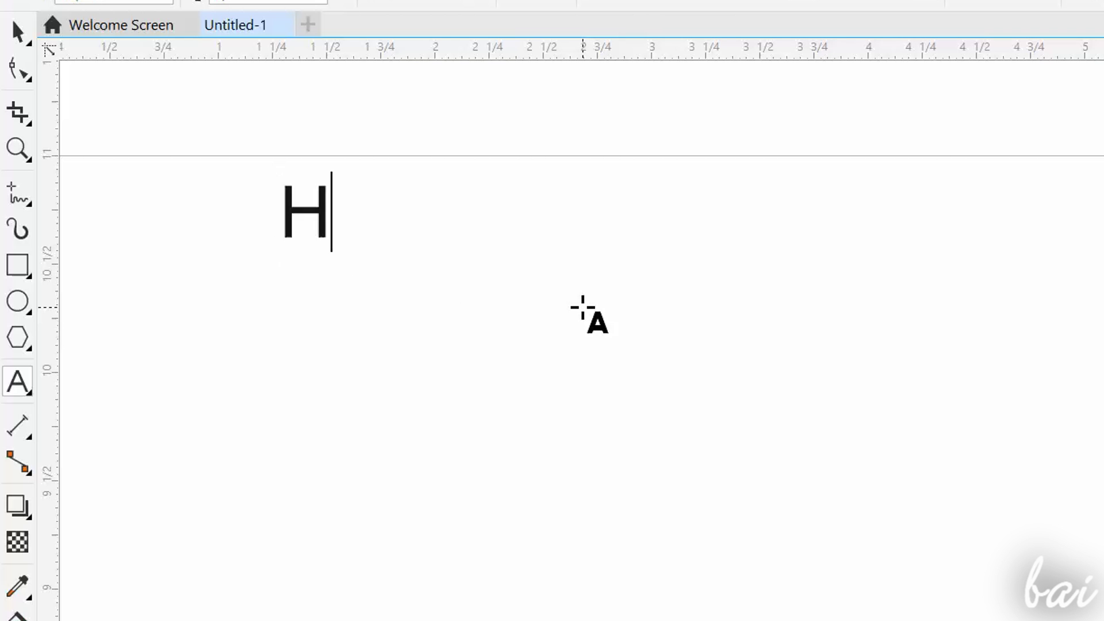
text(ello, how are)
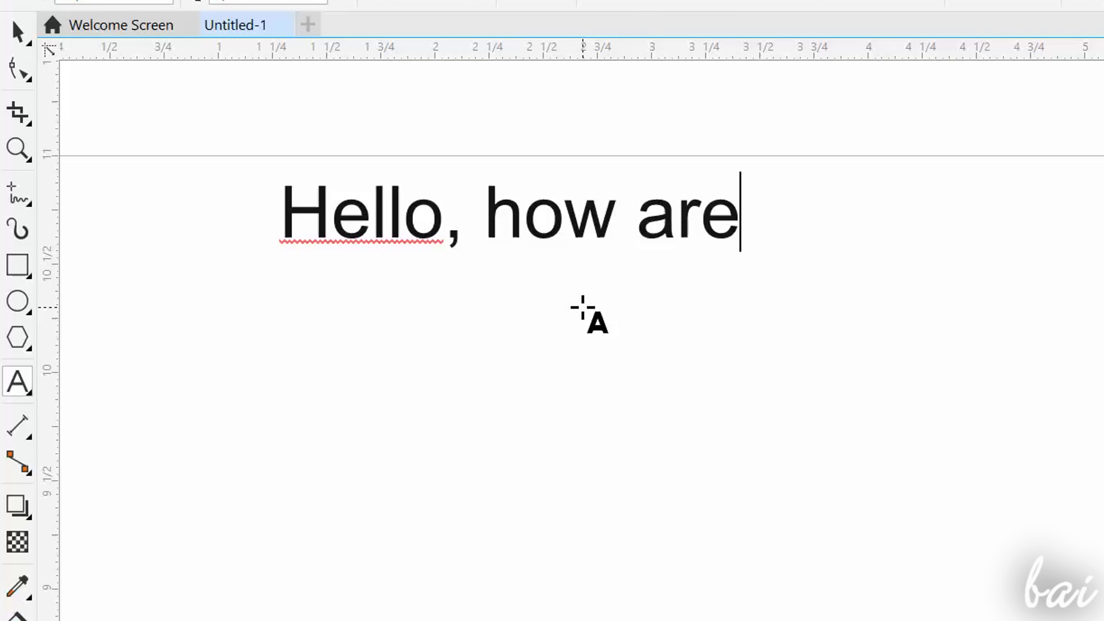
text( you?)
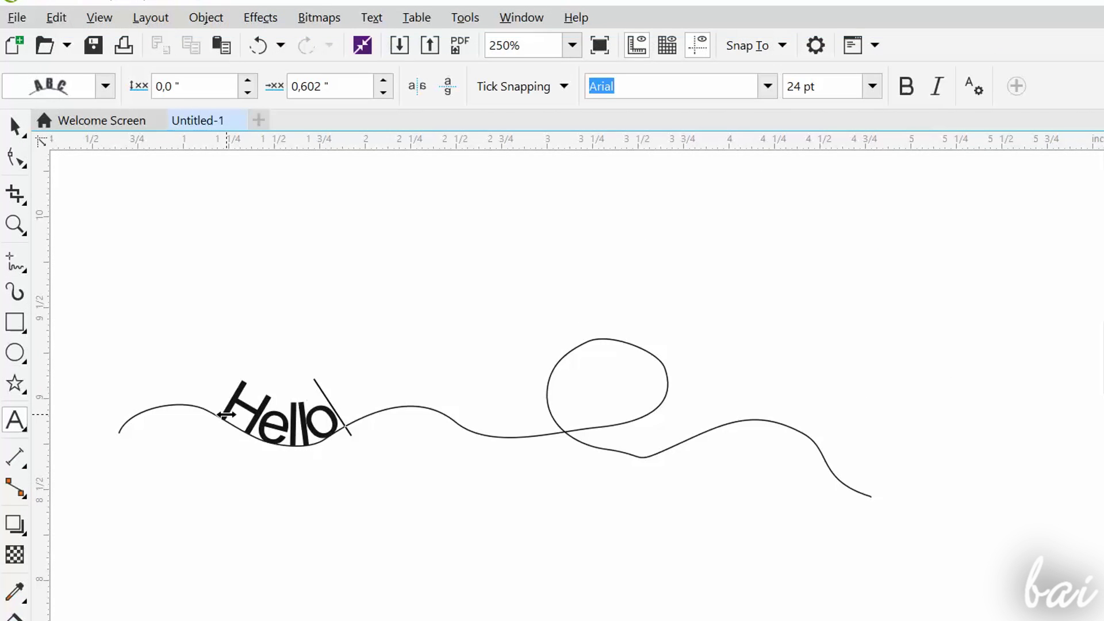
Step: Complete the text along the freehand looping curve so it reads "Hello! How are you today?"
text(! How are you toda)
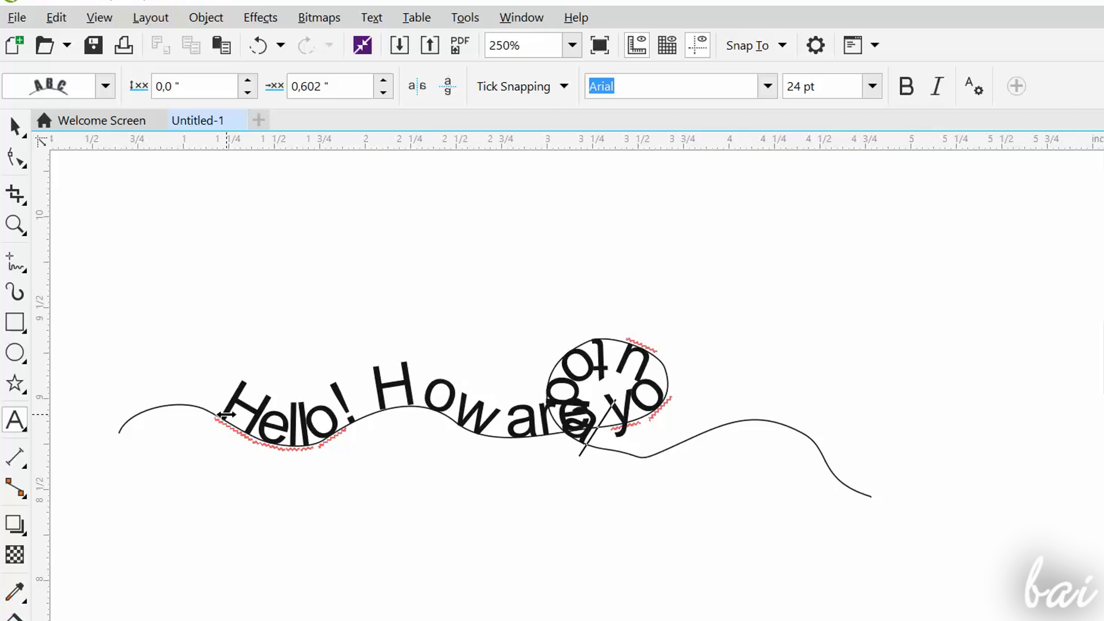
text(y?)
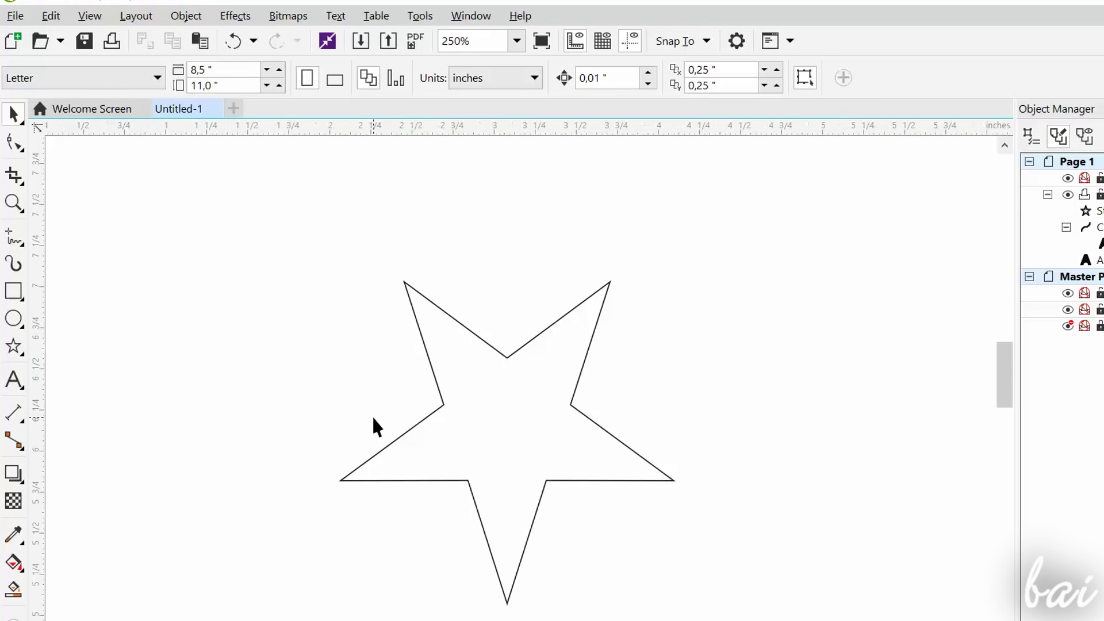
Step: Fit new text to the star's outline and enter "Hello! How are you today"
click(497, 349)
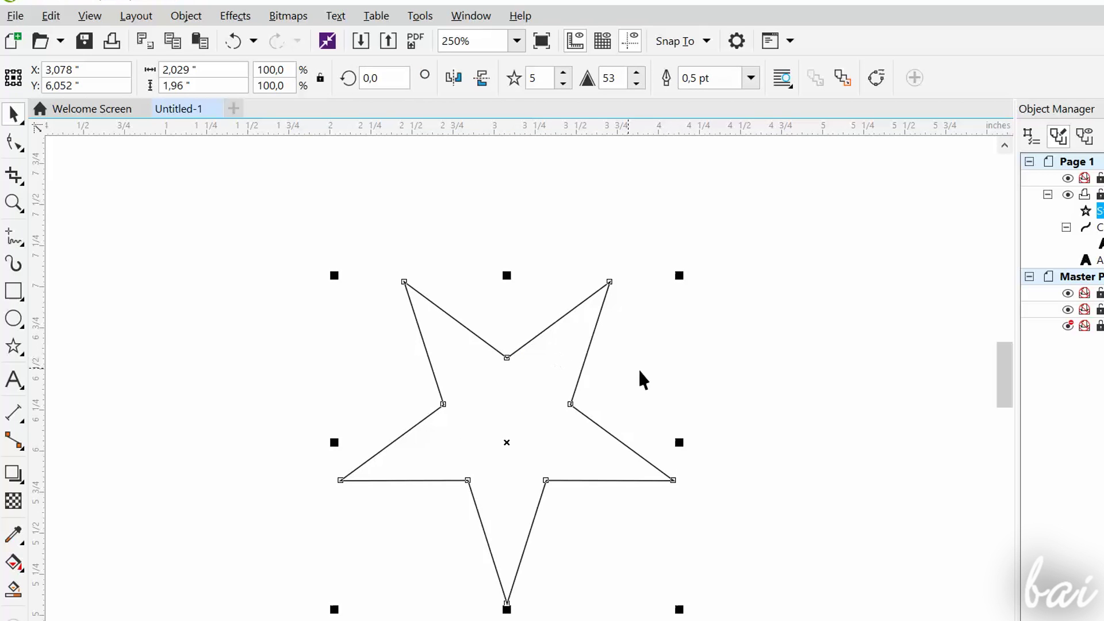
click(337, 16)
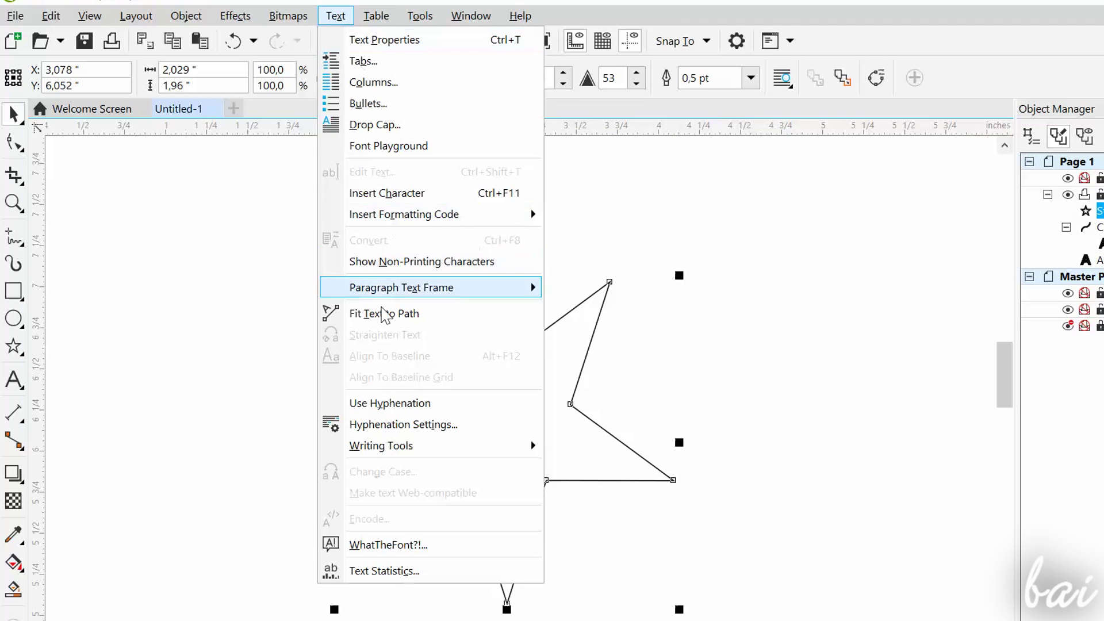
click(384, 315)
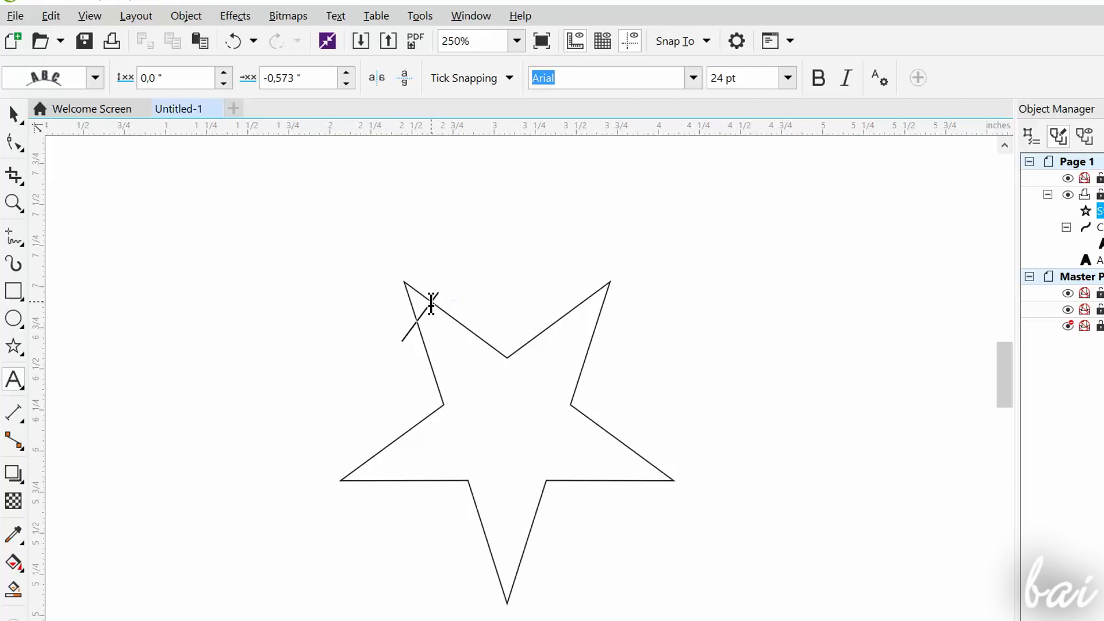
text(He)
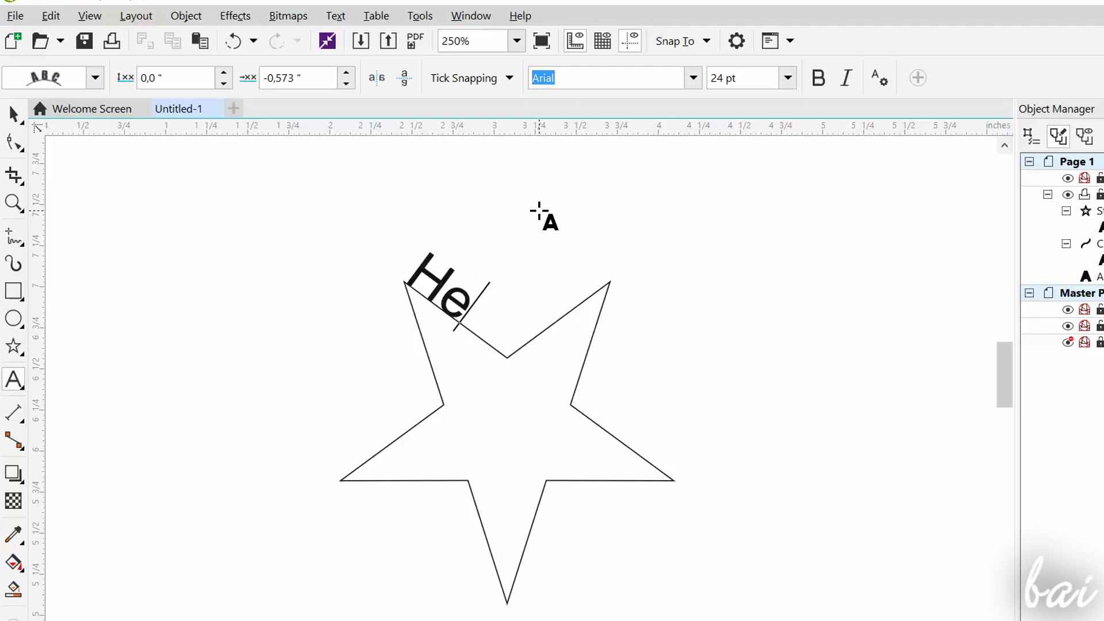
text(llo!)
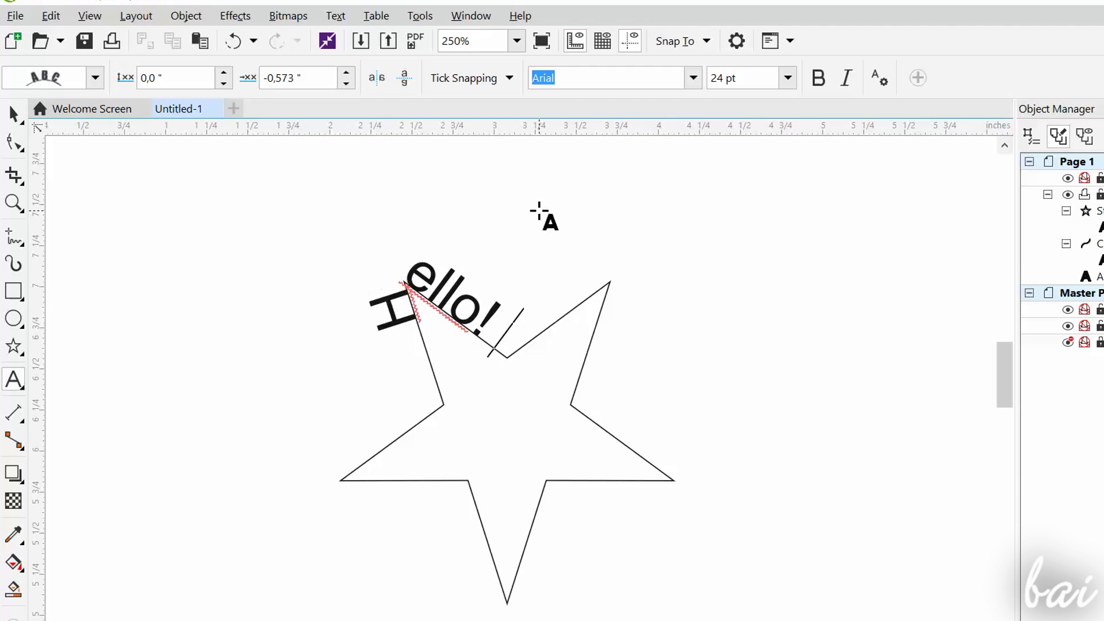
text( Howare you tod)
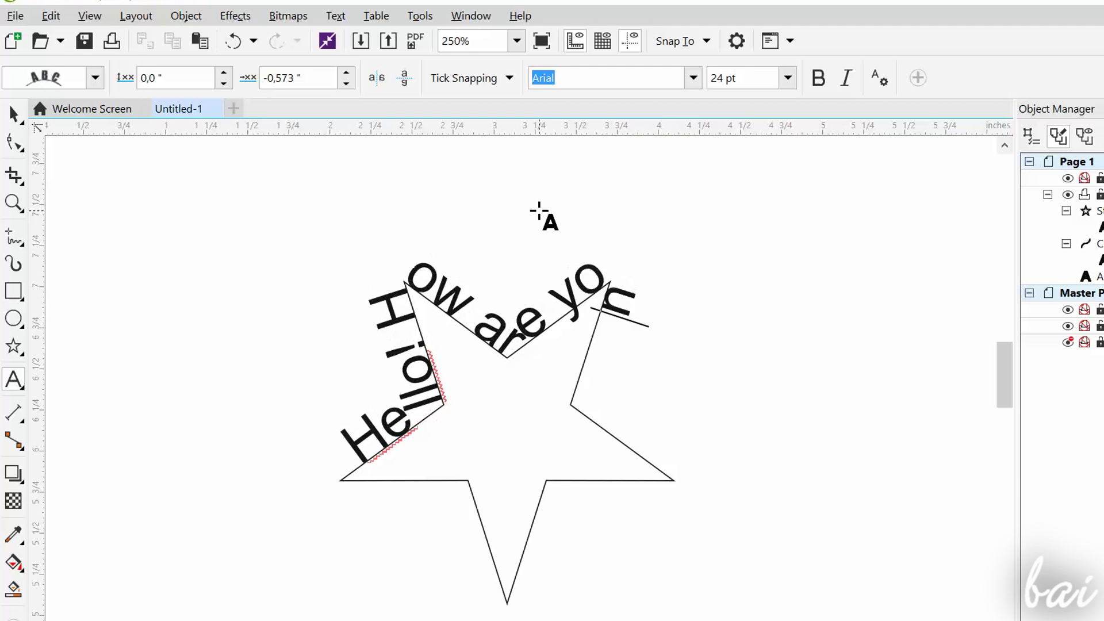
text(ay)
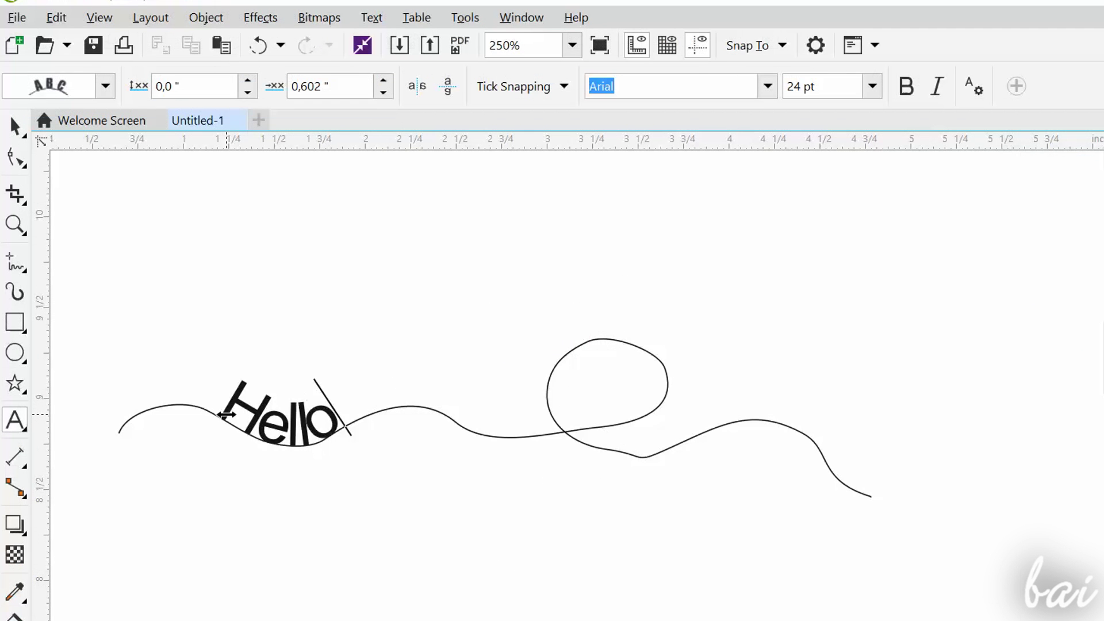
Step: Continue the "Hello" text on the freehand curve with "! How are you today"
text(! How are you)
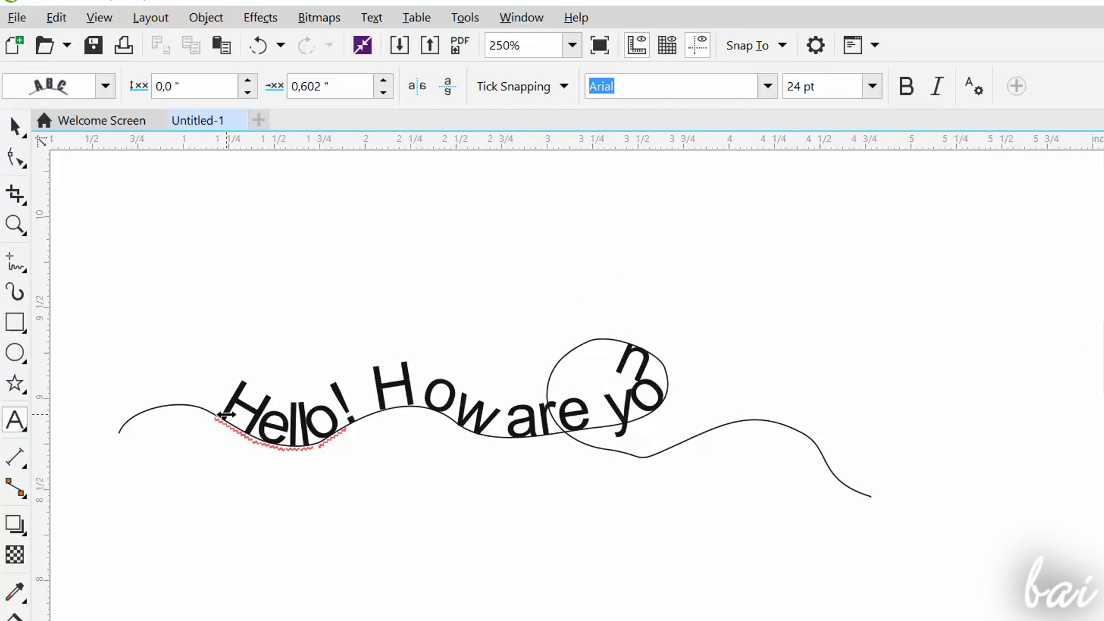
text( today? See yo)
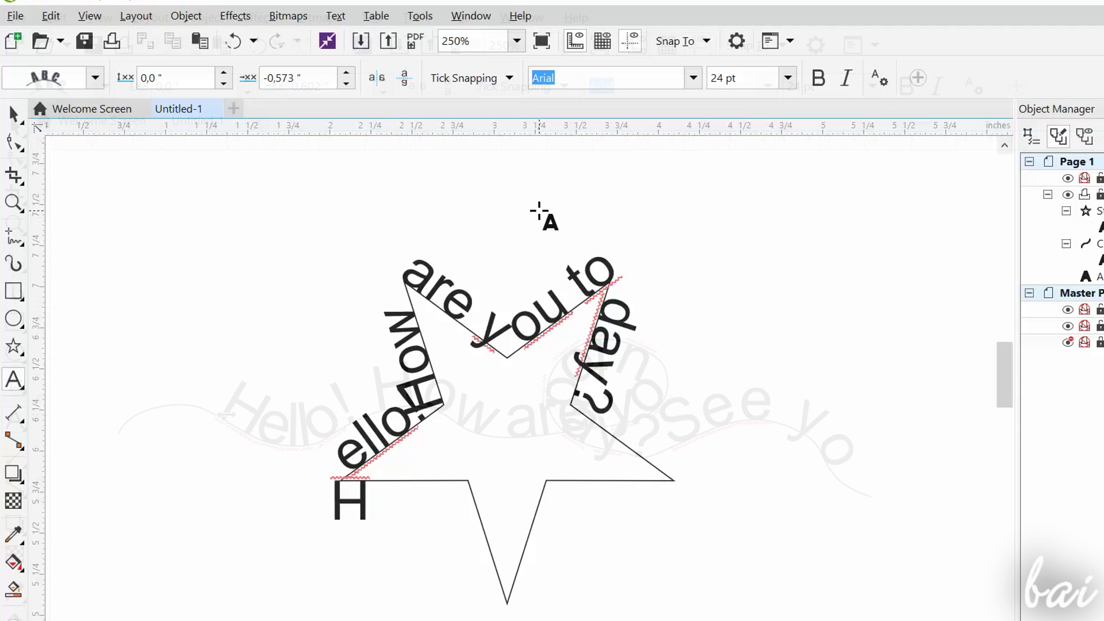
Step: Extend the text around the star with "See you tonight! Bye!"
text(See you tonight)
text(! Bye!)
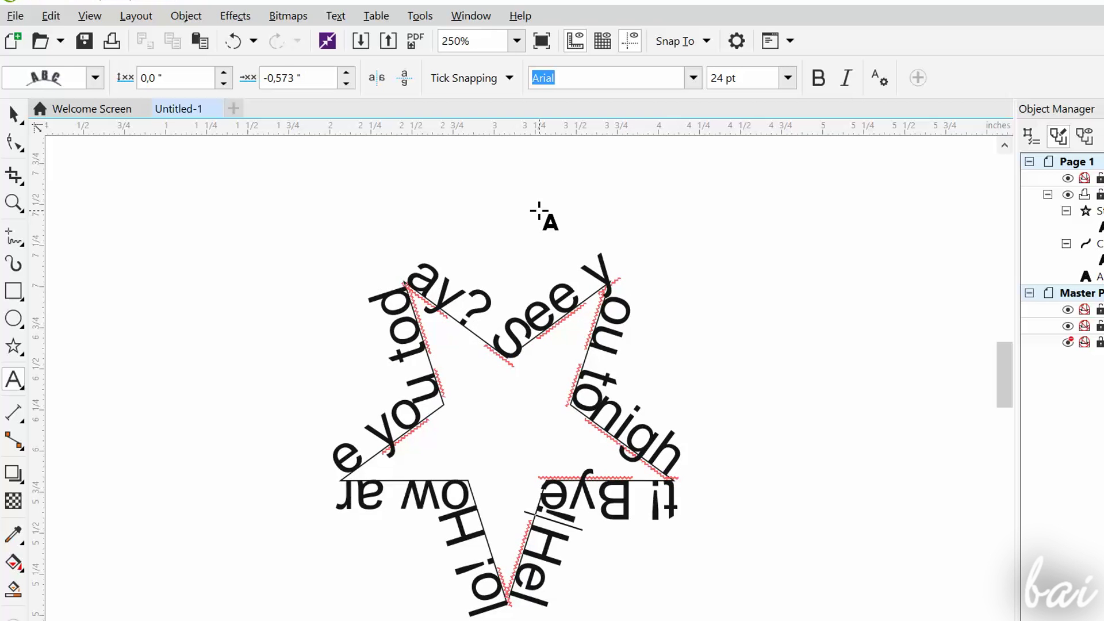
text( 1123456)
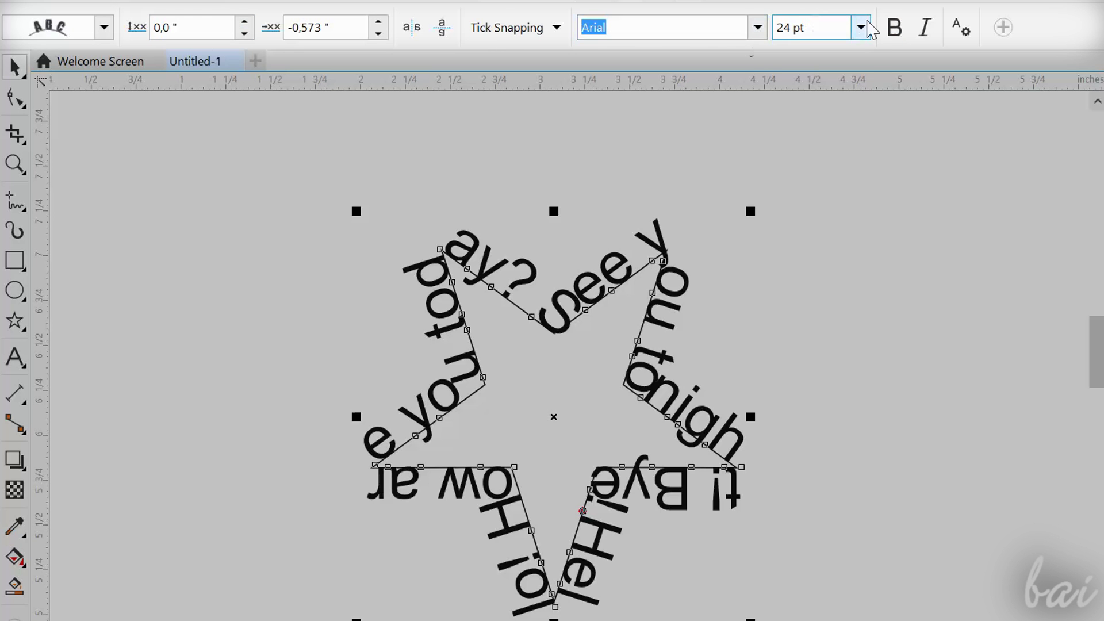
Step: Set the star text's size to 36 pt and change its font to a serif typeface
click(861, 27)
click(801, 229)
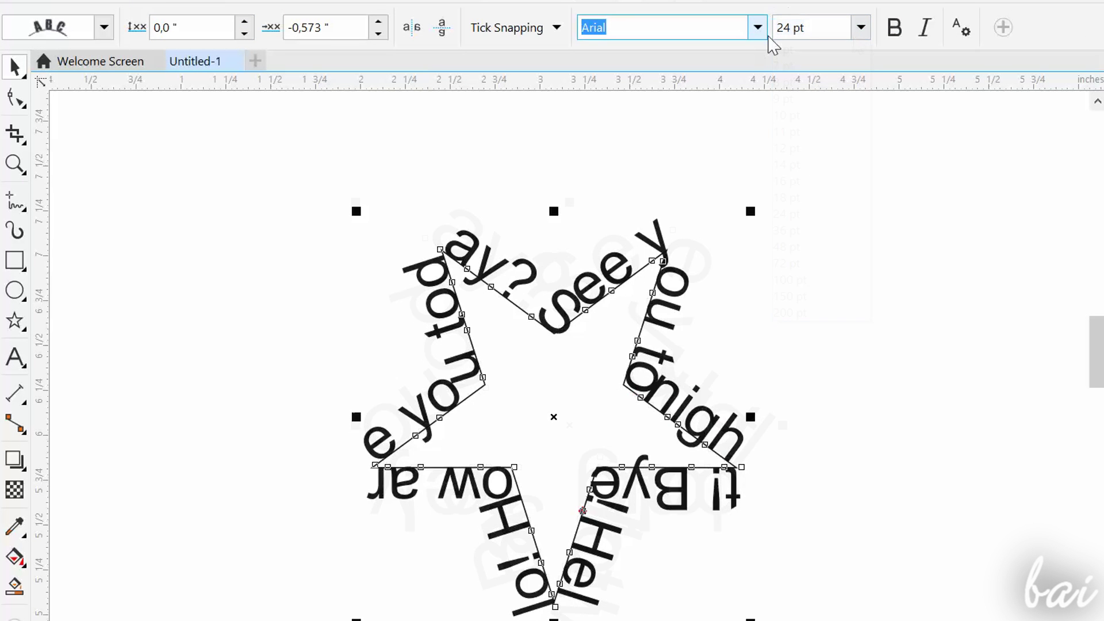
click(759, 29)
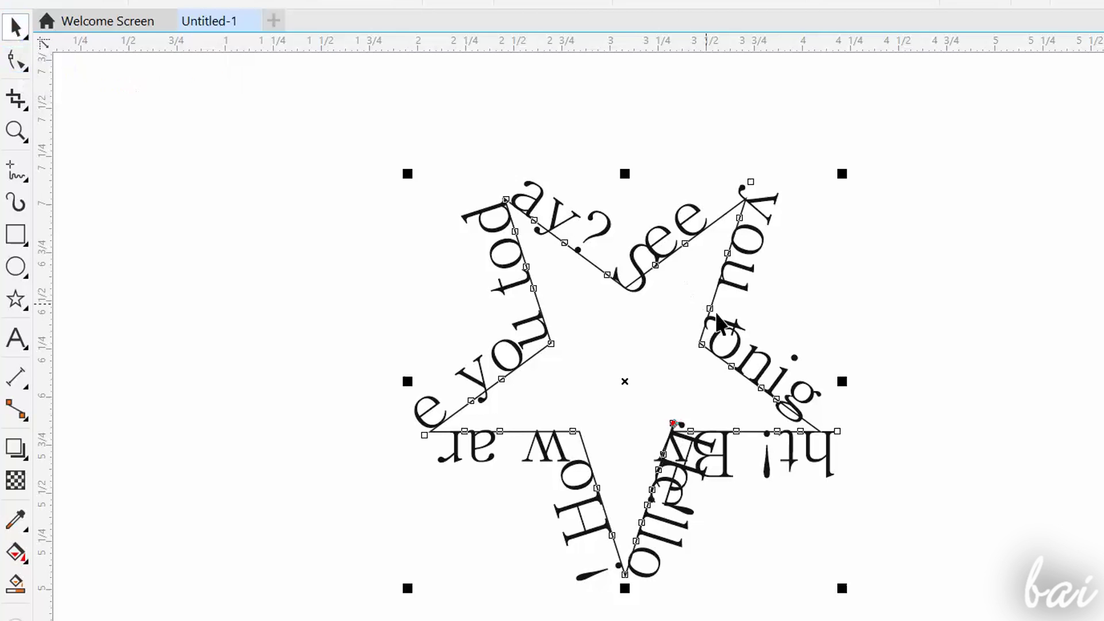
Step: Shift the text along and slightly off the star's outline, and reposition individual letters of "today?" with the Shape tool
mouse_move(740, 348)
mouse_down()
mouse_move(840, 427)
mouse_move(880, 353)
mouse_move(856, 370)
mouse_move(743, 369)
mouse_up()
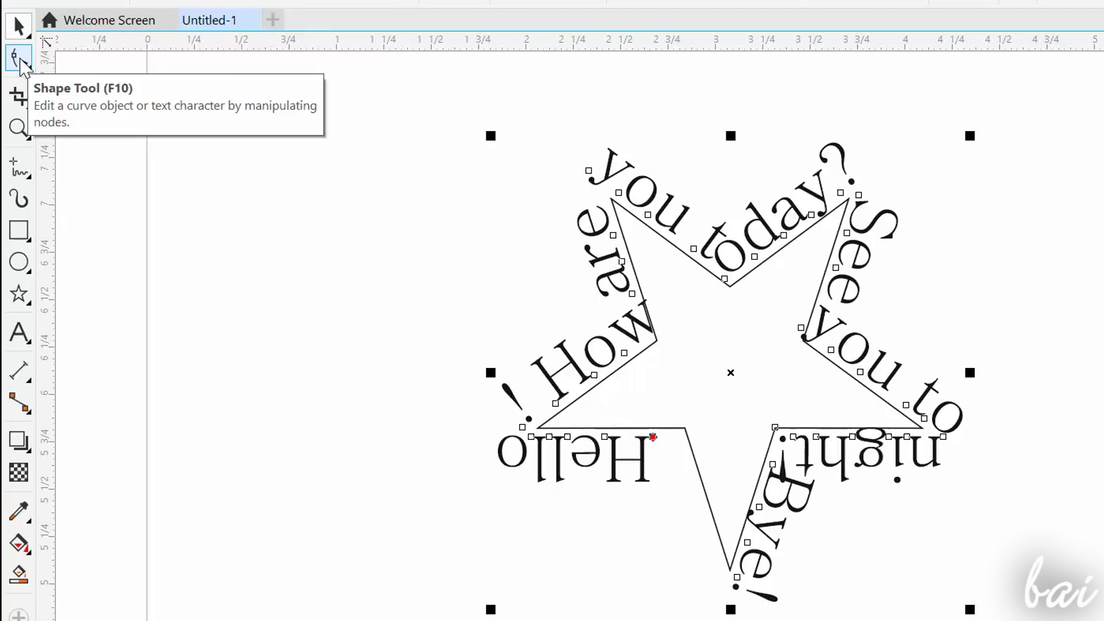
click(21, 59)
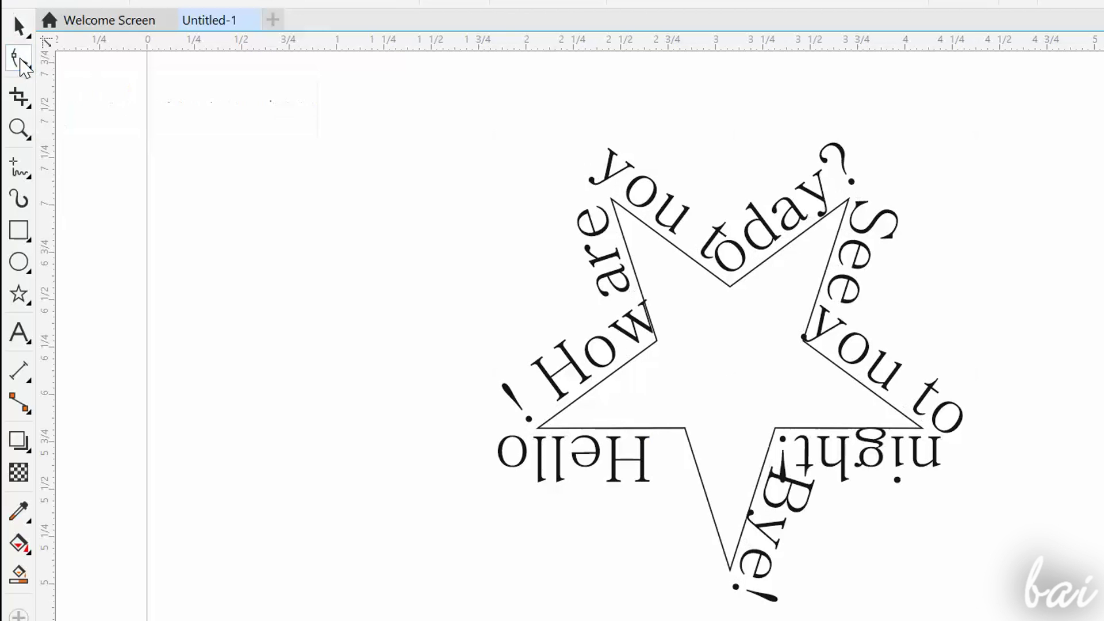
click(744, 268)
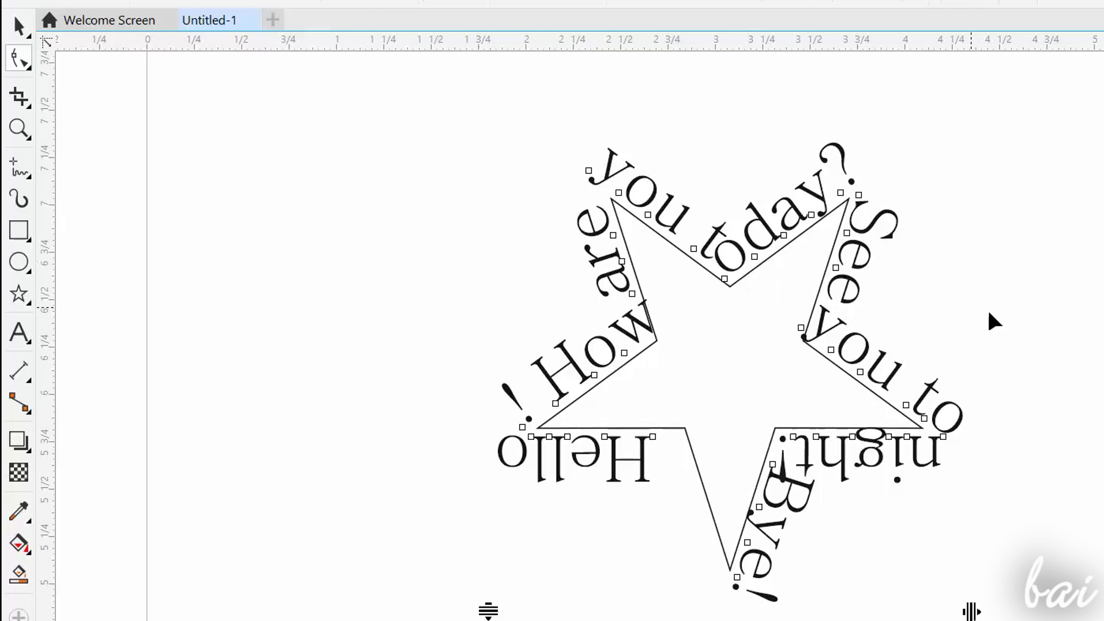
drag(841, 194, 840, 159)
drag(810, 216, 788, 231)
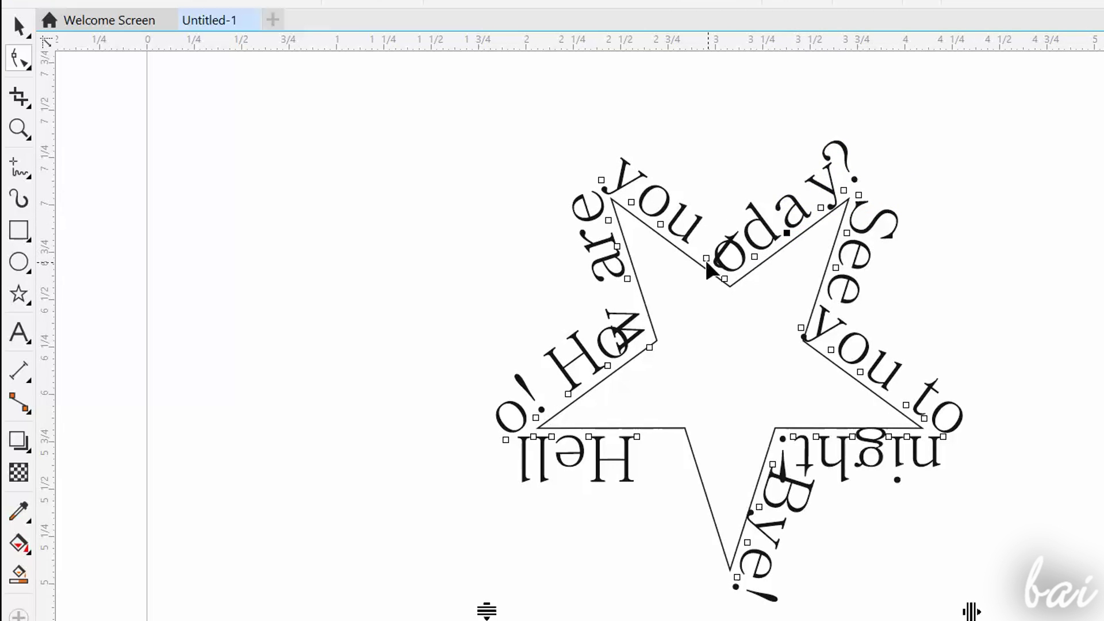
drag(704, 258, 693, 253)
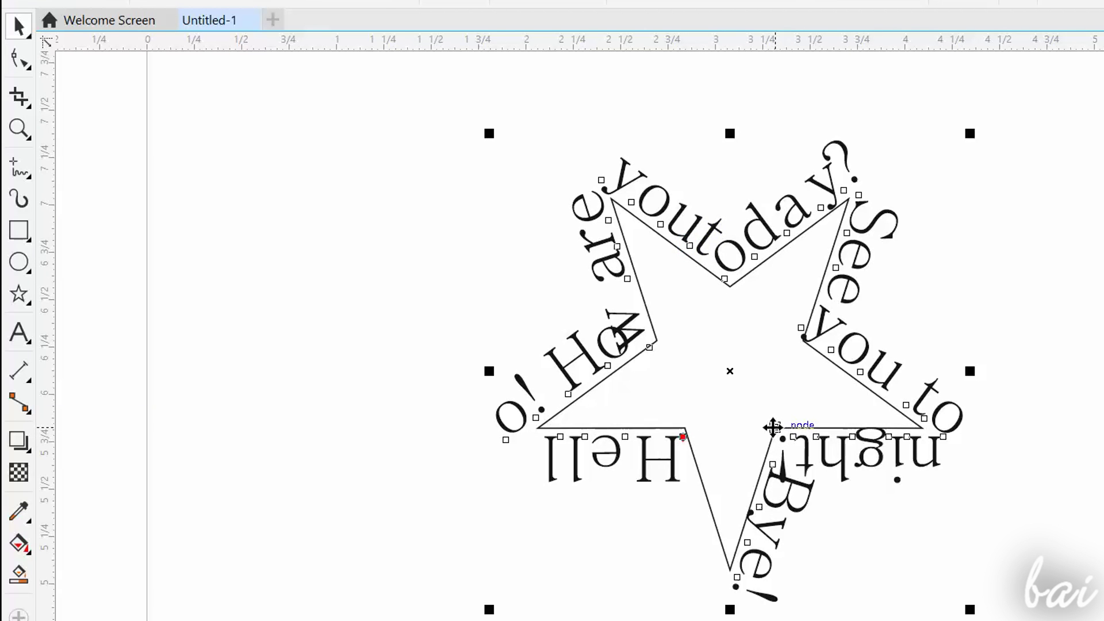
Step: Move the star path together with its fitted text across the page
drag(773, 428, 820, 443)
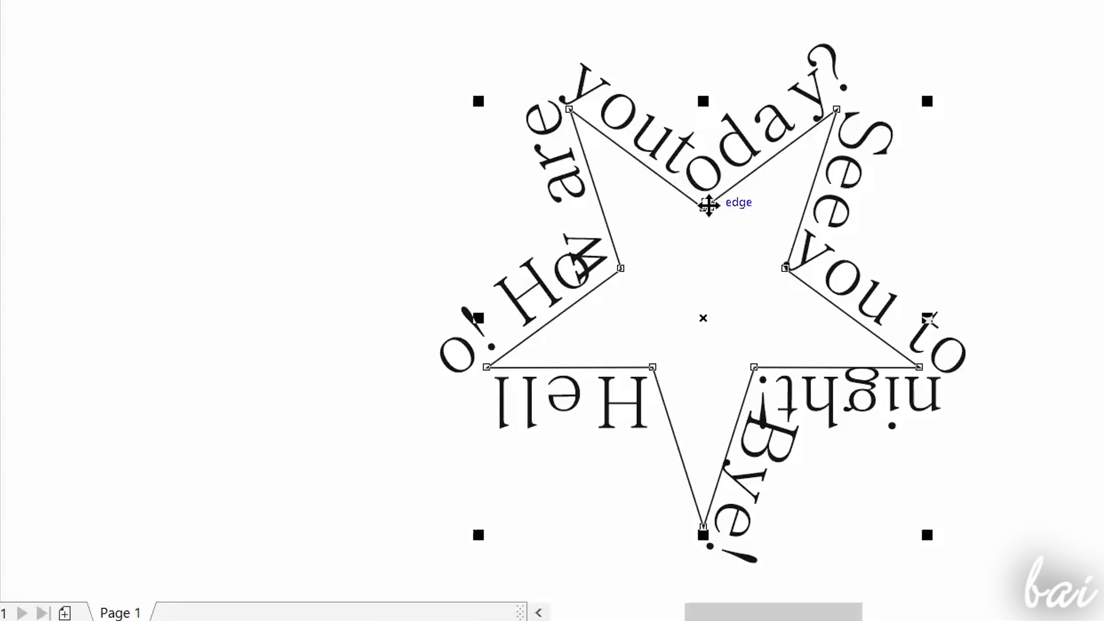
drag(532, 219, 355, 233)
Step: Raise the star's upper inner corner node with the Shape tool, and delete the outline that carries the text
key(F10)
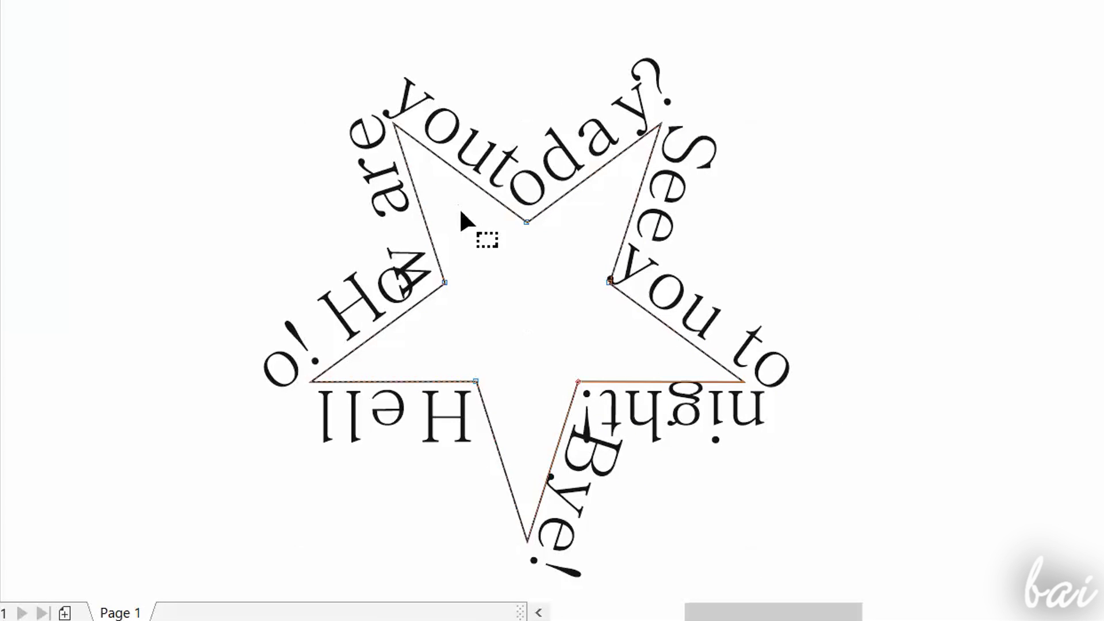
drag(527, 220, 524, 172)
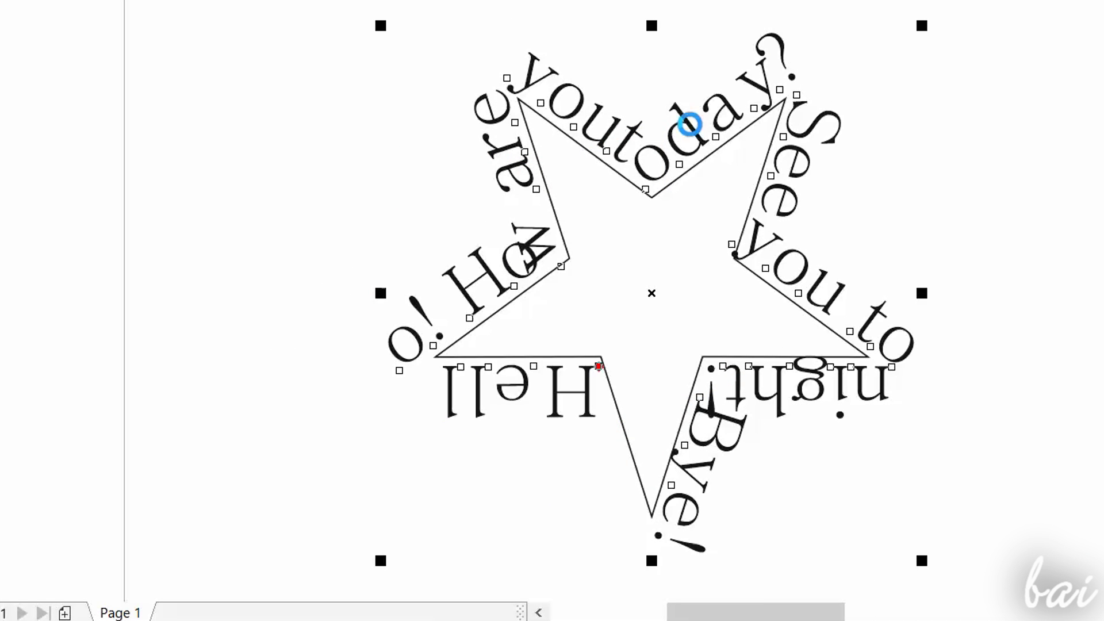
key(Delete)
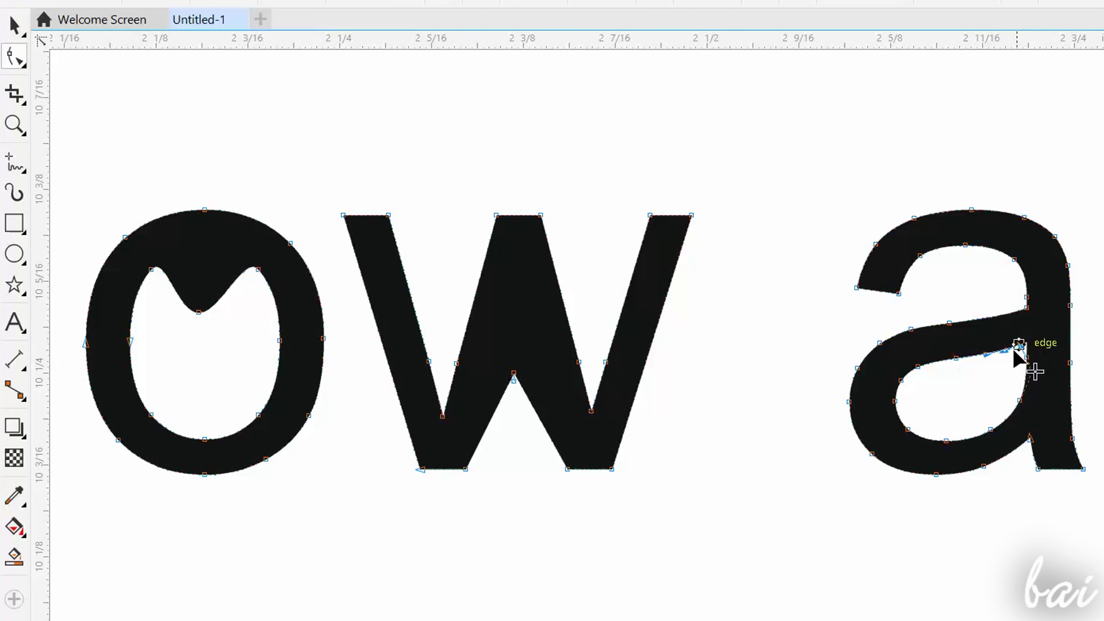
Step: Reshape the inner contour of the letter "a" by moving its node
drag(965, 375, 1047, 399)
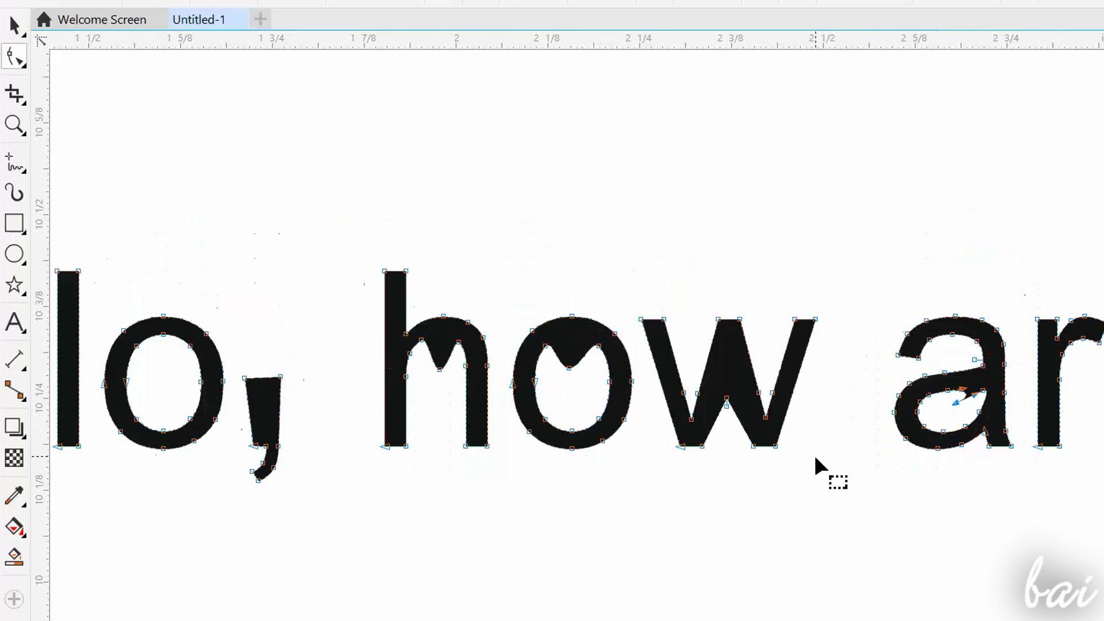
Step: Select the "Hello, how are you?" text and convert it to curves
scroll(816, 458, down, 1)
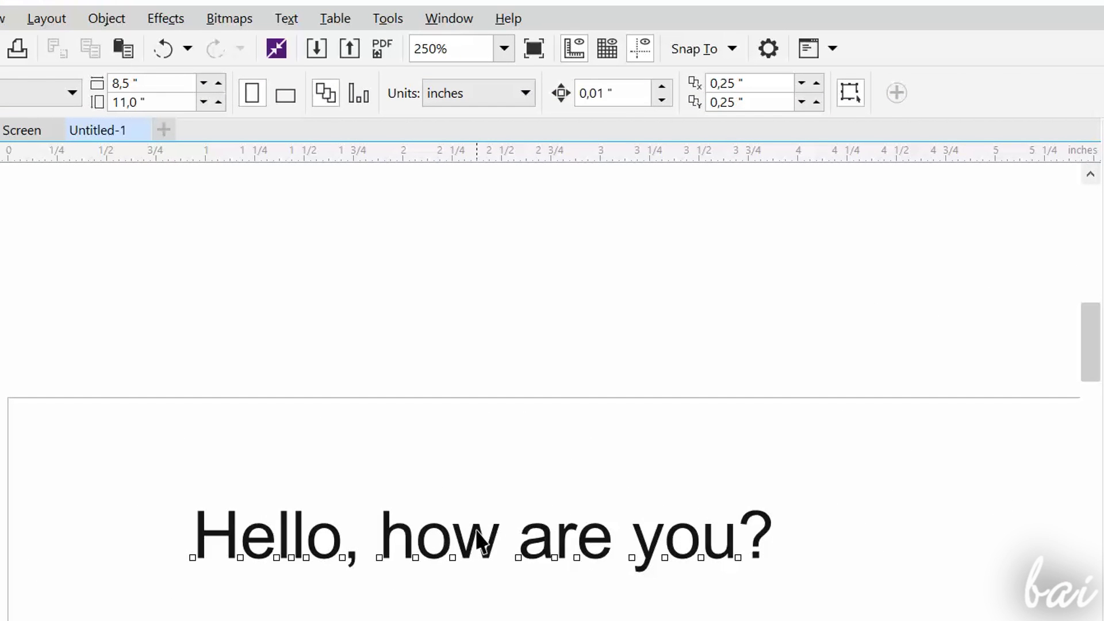
key(space)
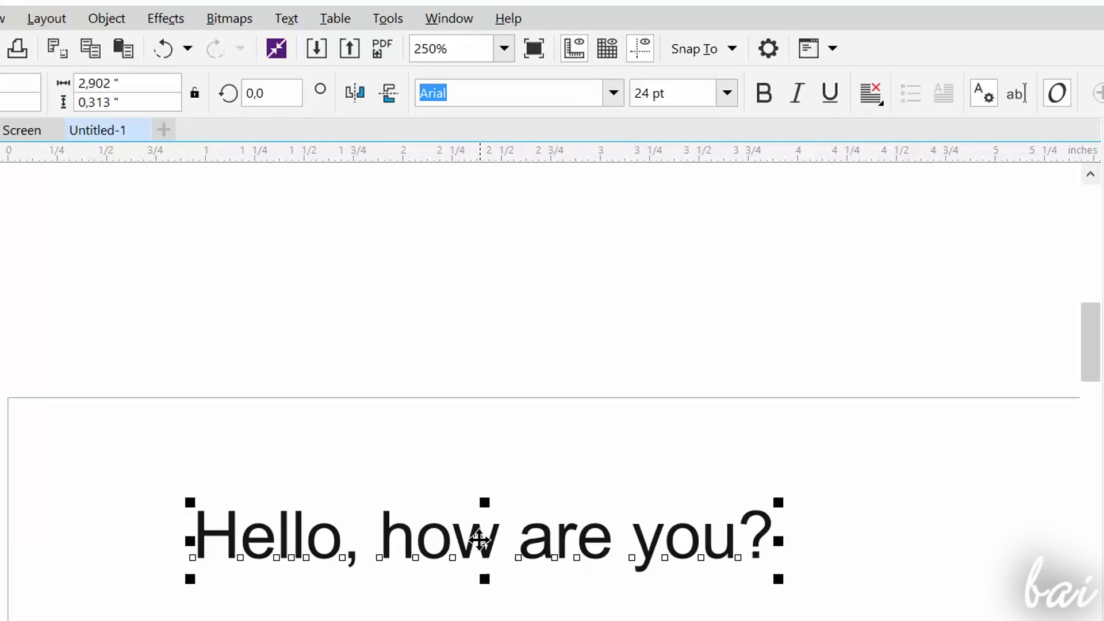
click(117, 20)
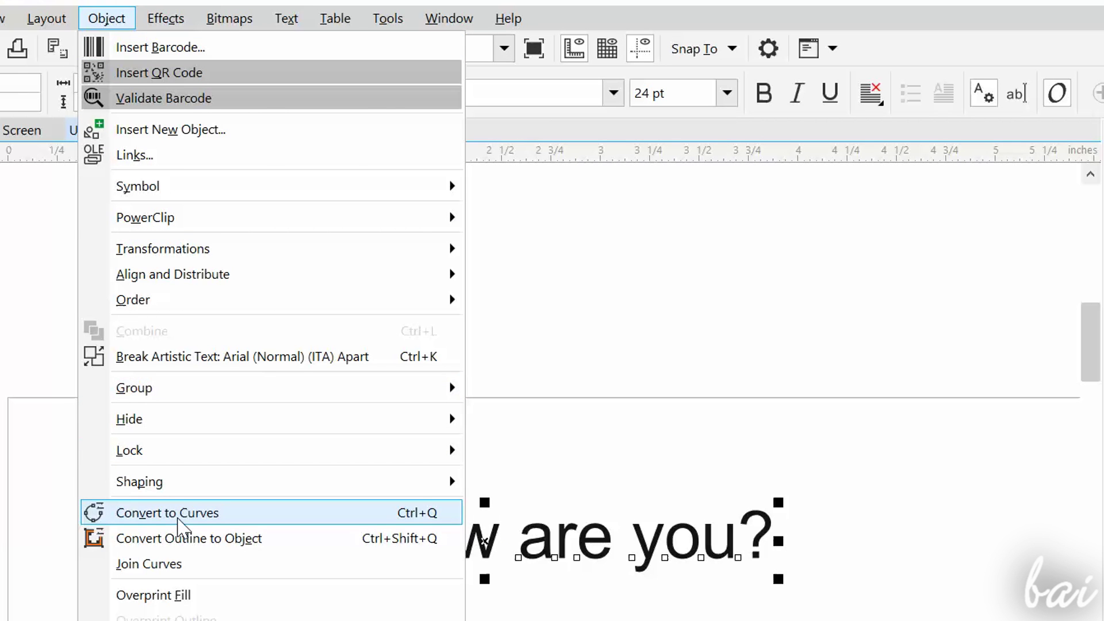
click(172, 514)
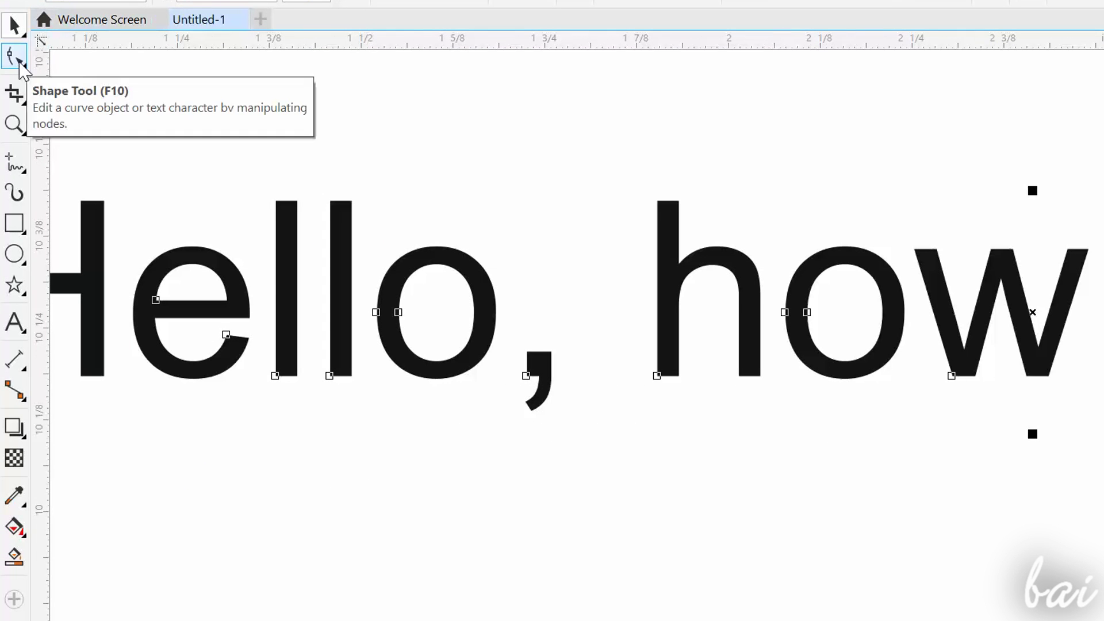
Step: Reshape the comma after "Hello" with the Shape tool by moving its two upper corner nodes upward
click(20, 63)
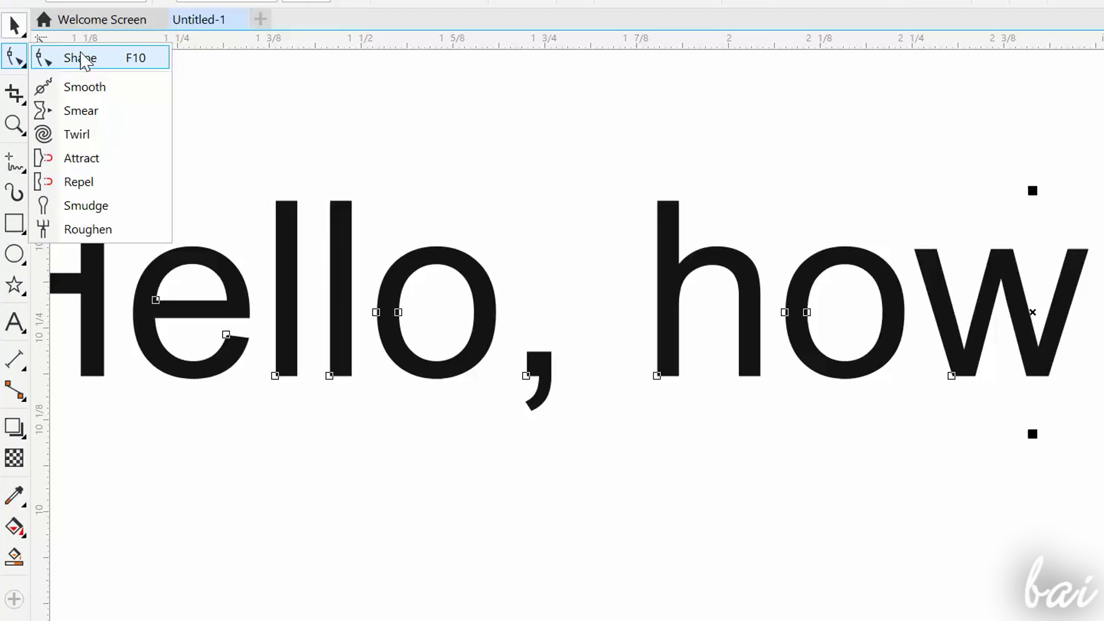
click(81, 57)
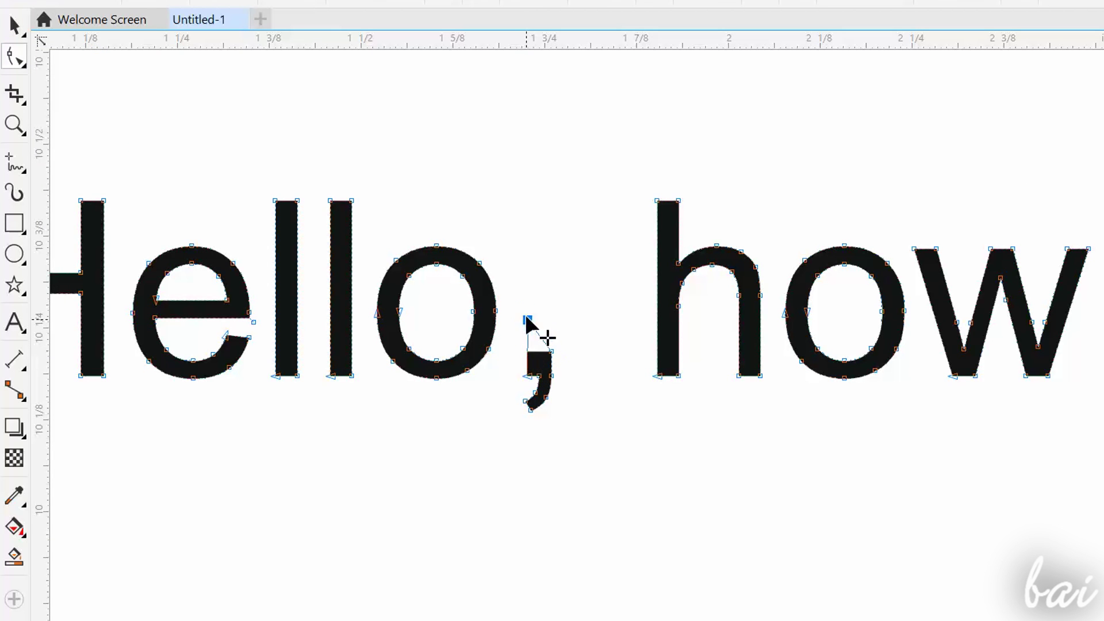
drag(520, 308, 517, 307)
drag(551, 350, 547, 311)
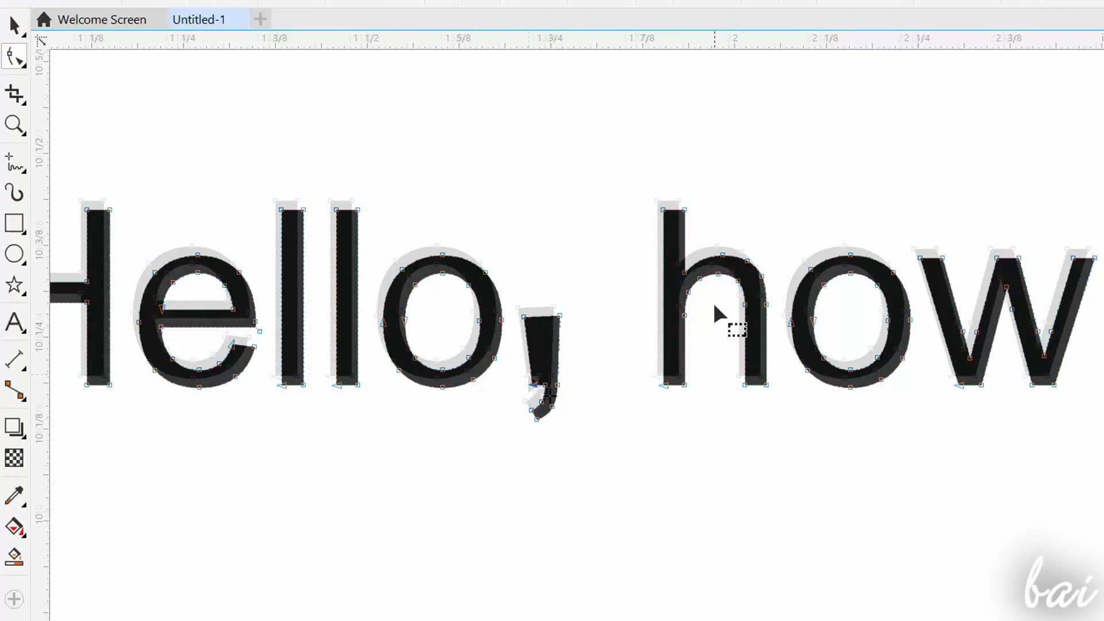
Step: Reshape the letters "h" and "o" of "how" by moving the top nodes of their inner contours downward
drag(718, 275, 721, 288)
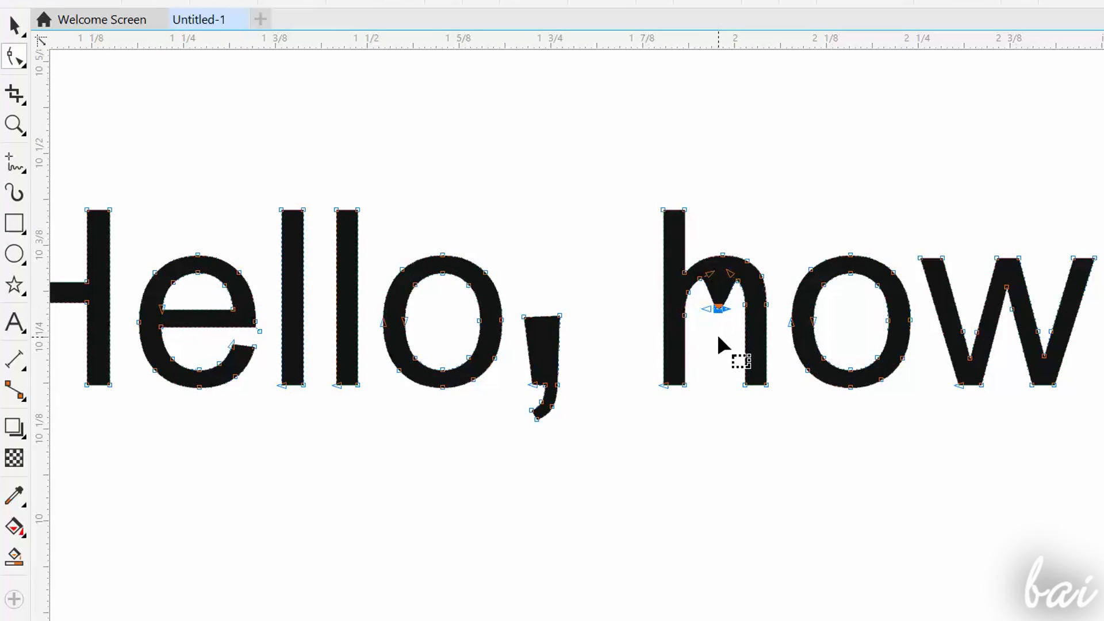
drag(851, 287, 854, 305)
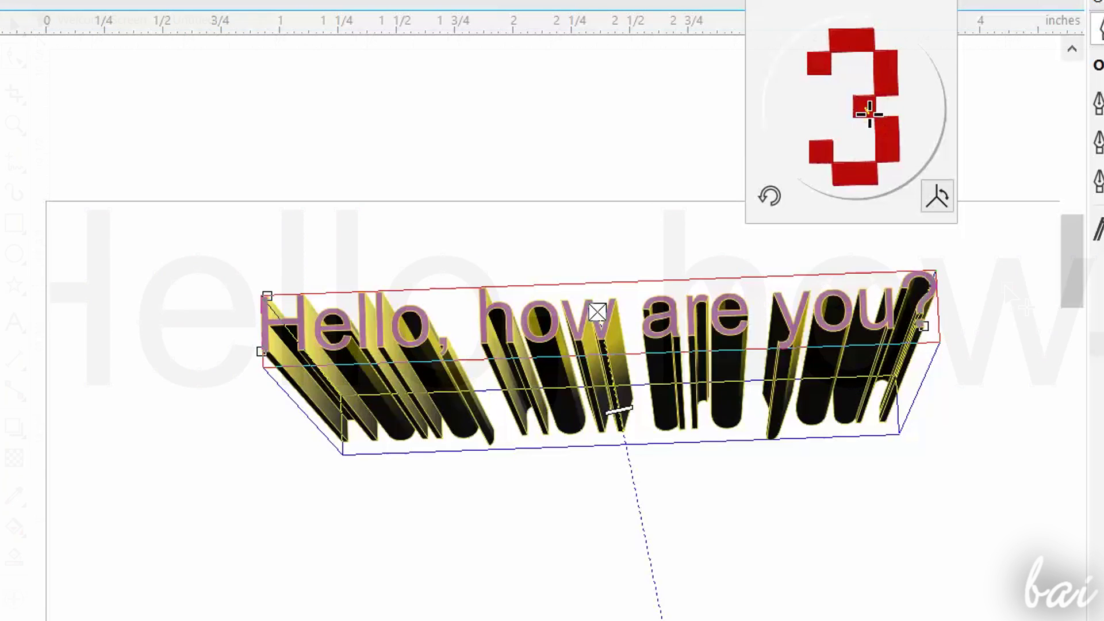
mouse_move(868, 112)
mouse_down()
mouse_move(884, 126)
mouse_move(858, 103)
mouse_move(888, 123)
mouse_up()
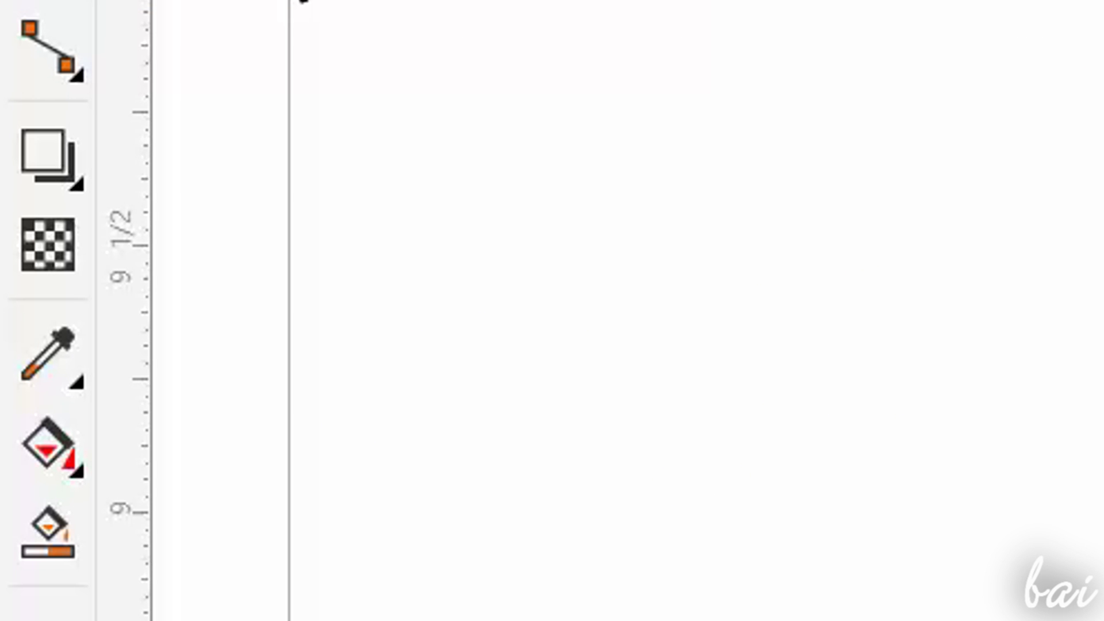
Step: Activate the Extrude tool and convert the "Hello, how are you?" paragraph text to curves
click(65, 147)
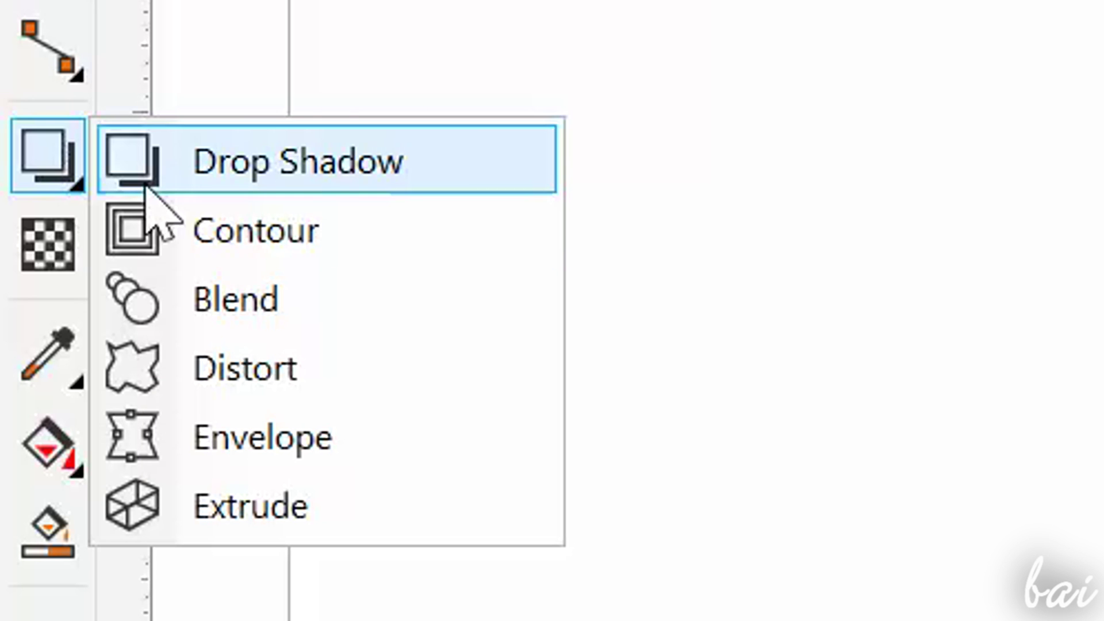
click(273, 484)
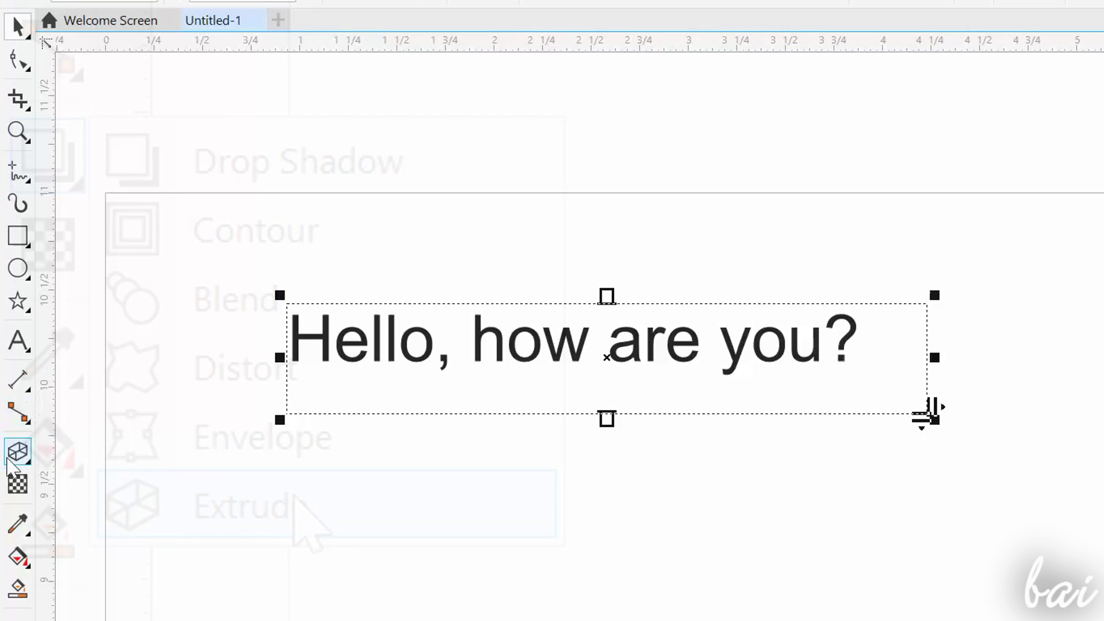
click(48, 156)
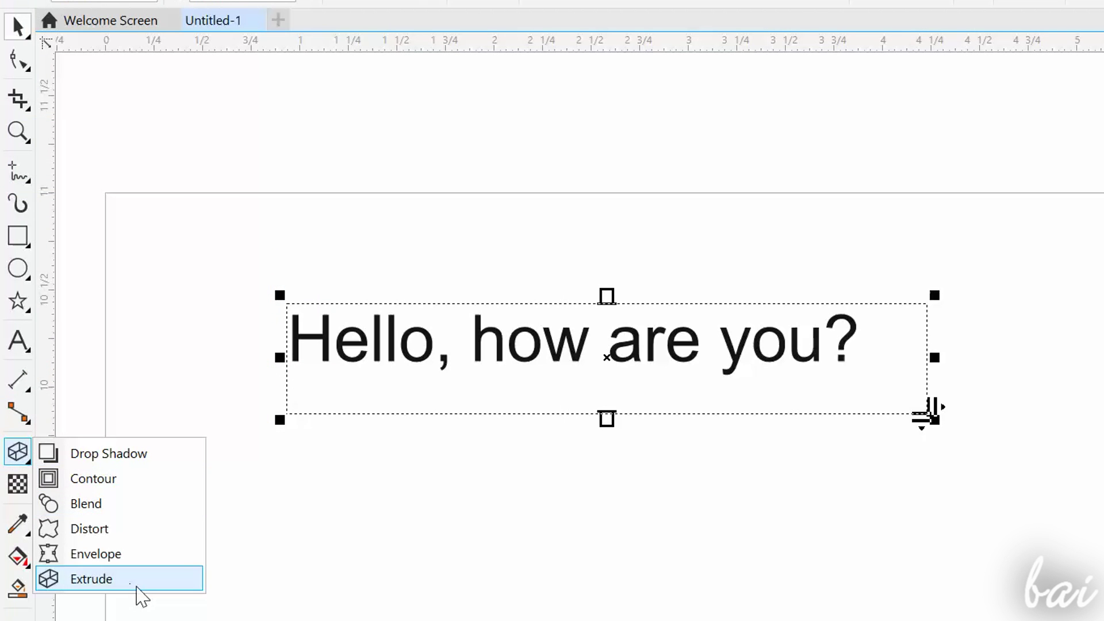
click(136, 587)
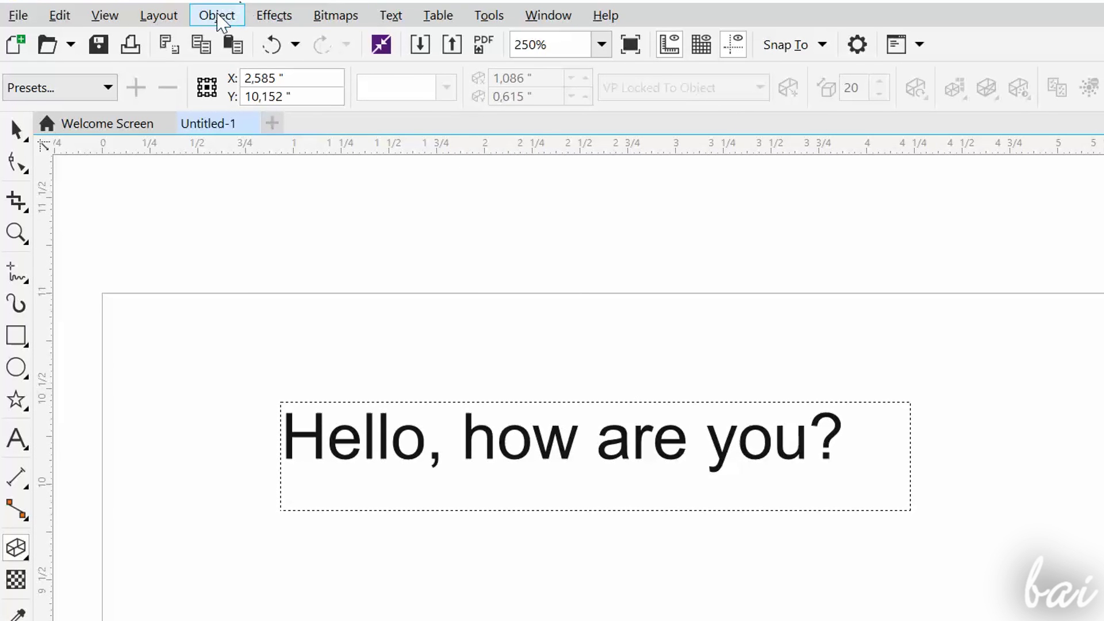
click(217, 17)
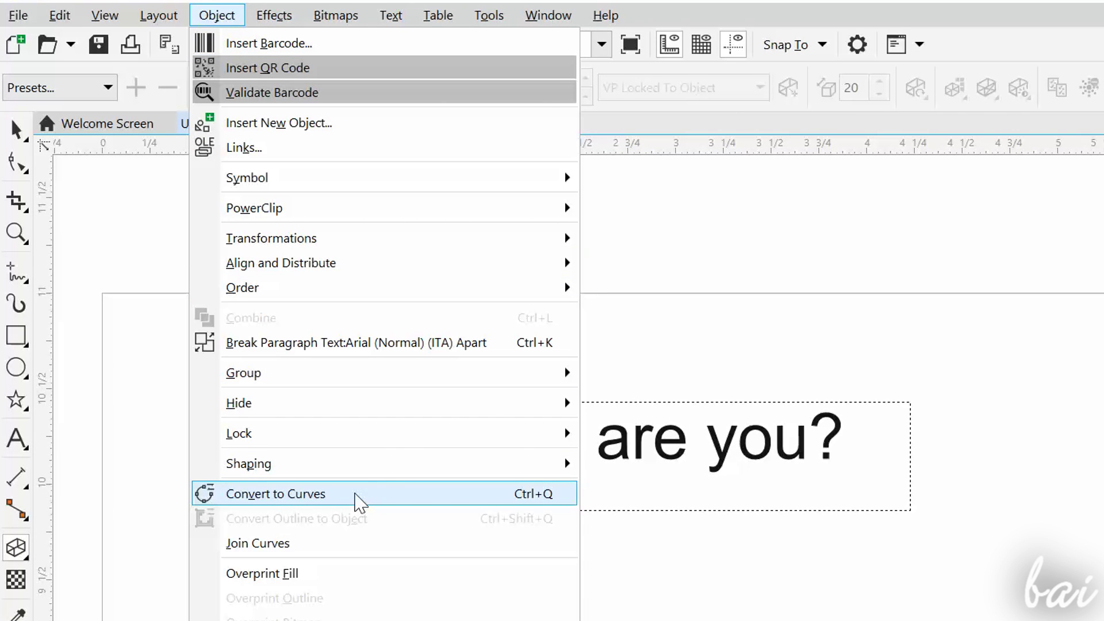
click(357, 502)
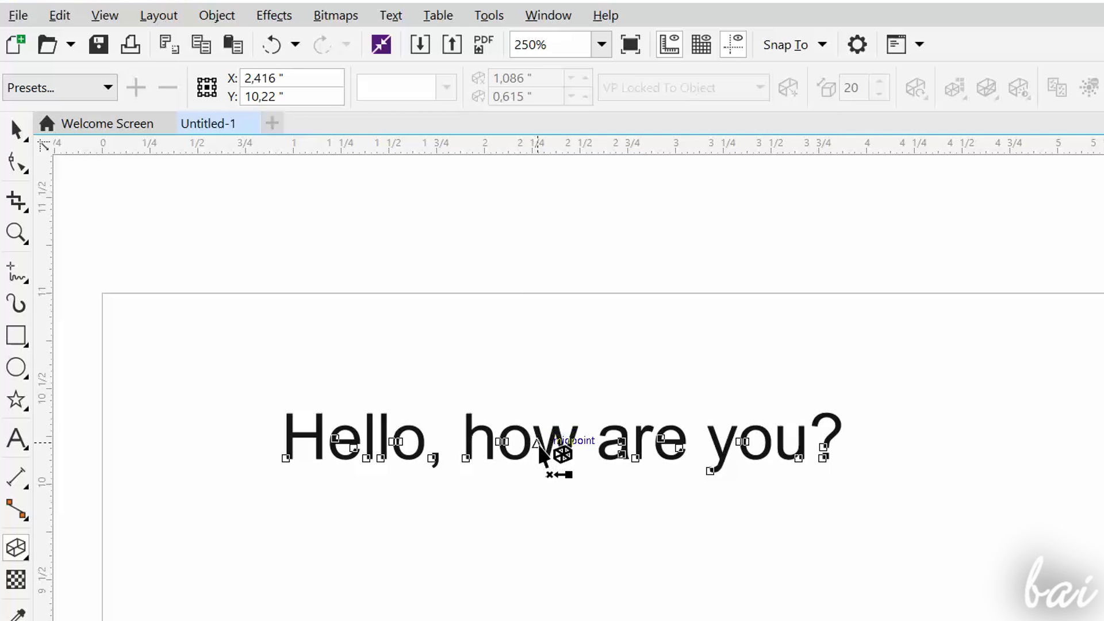
Step: Extrude the text, place the vanishing point directly above its centre, and reduce the extrusion depth to 8
drag(564, 441, 769, 262)
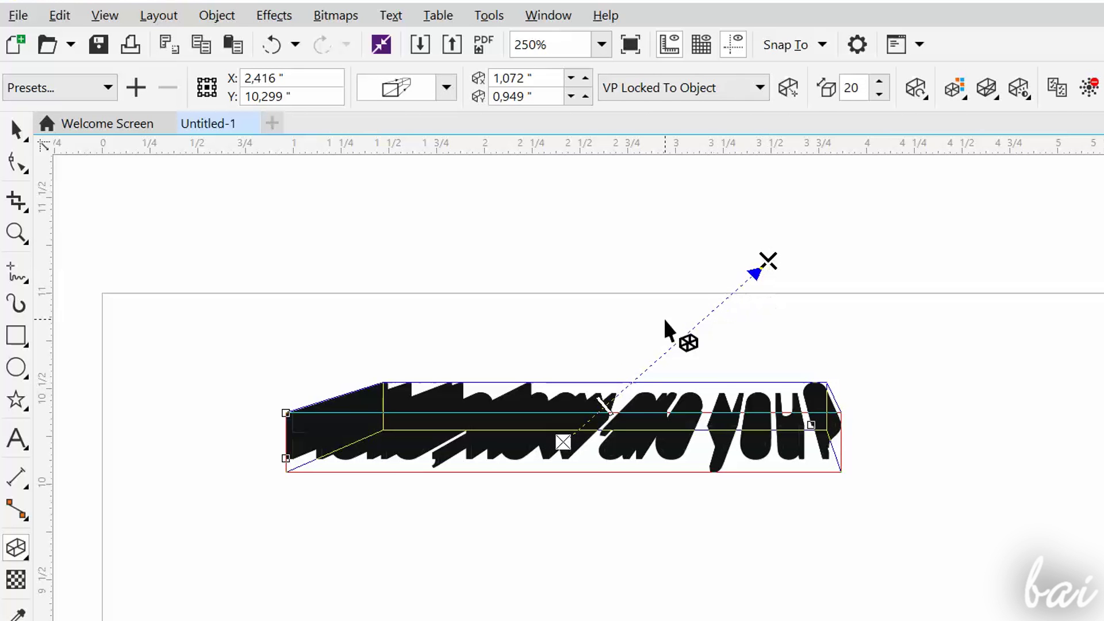
drag(767, 260, 572, 372)
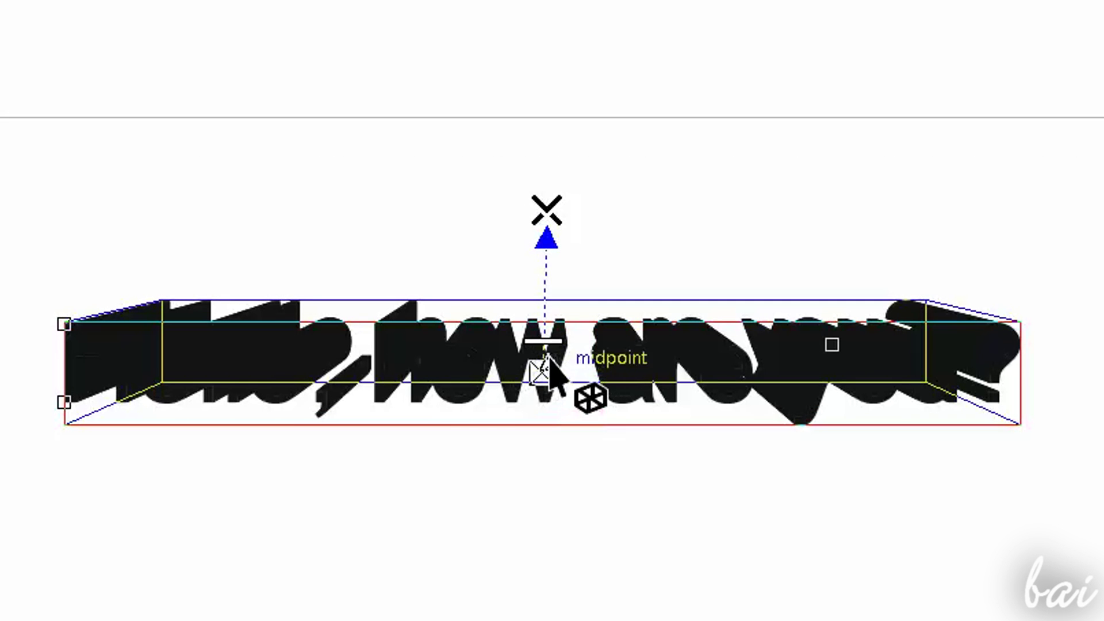
drag(551, 344, 587, 379)
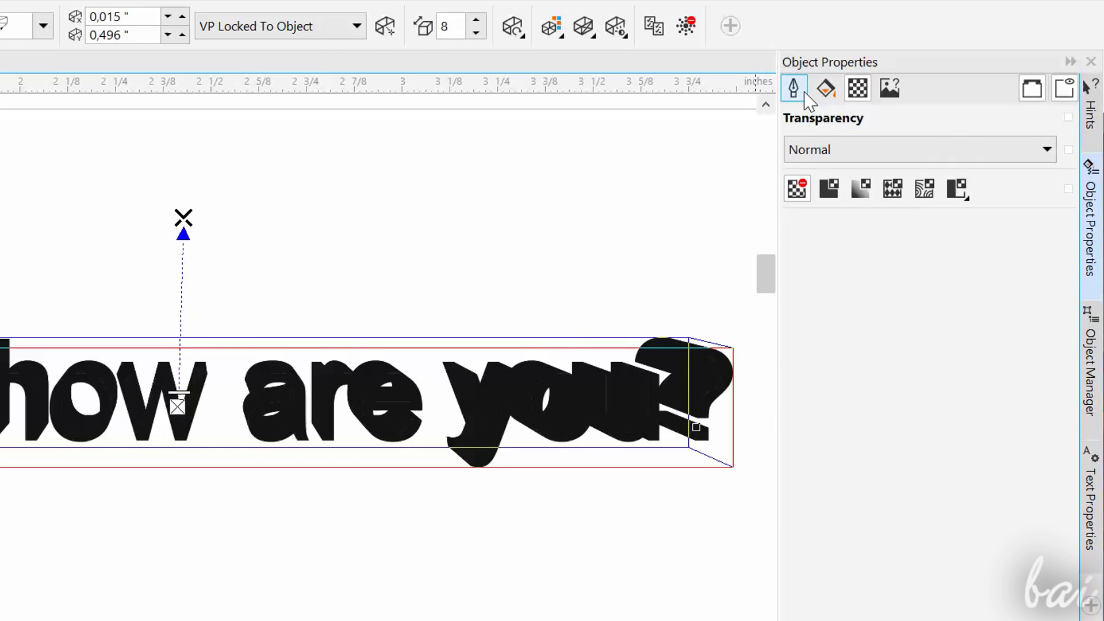
Step: Apply a uniform purple fill to the extruded text
click(794, 90)
click(828, 92)
click(883, 286)
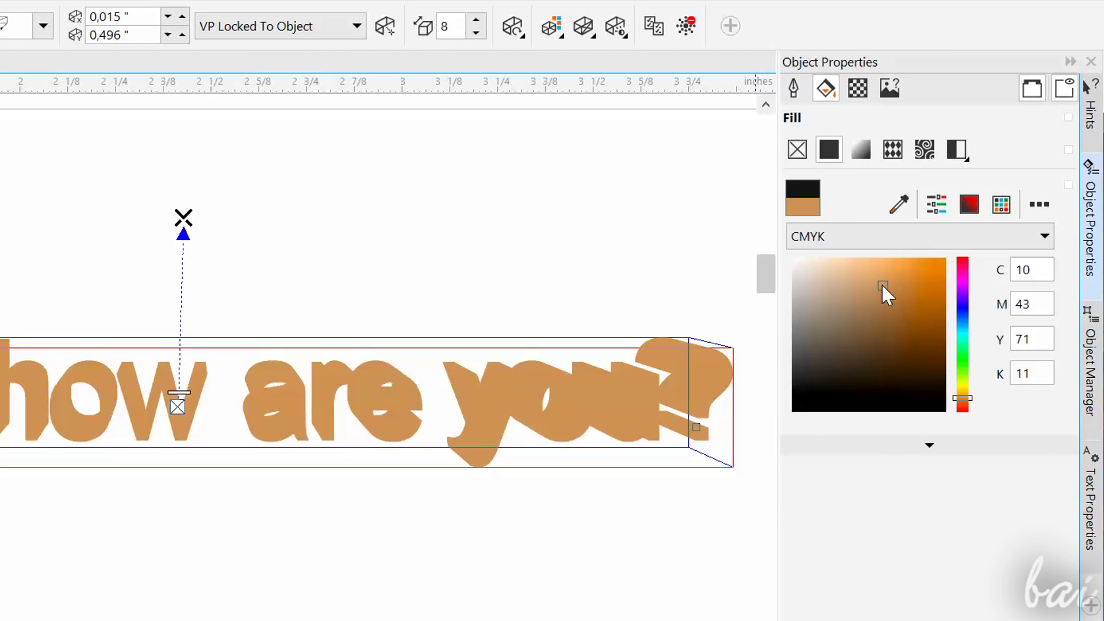
click(915, 331)
click(847, 309)
click(865, 283)
click(890, 270)
click(964, 293)
click(909, 288)
Step: Give the extruded text a Hairline outline in yellow
click(794, 87)
click(941, 149)
click(941, 181)
click(1015, 302)
click(988, 311)
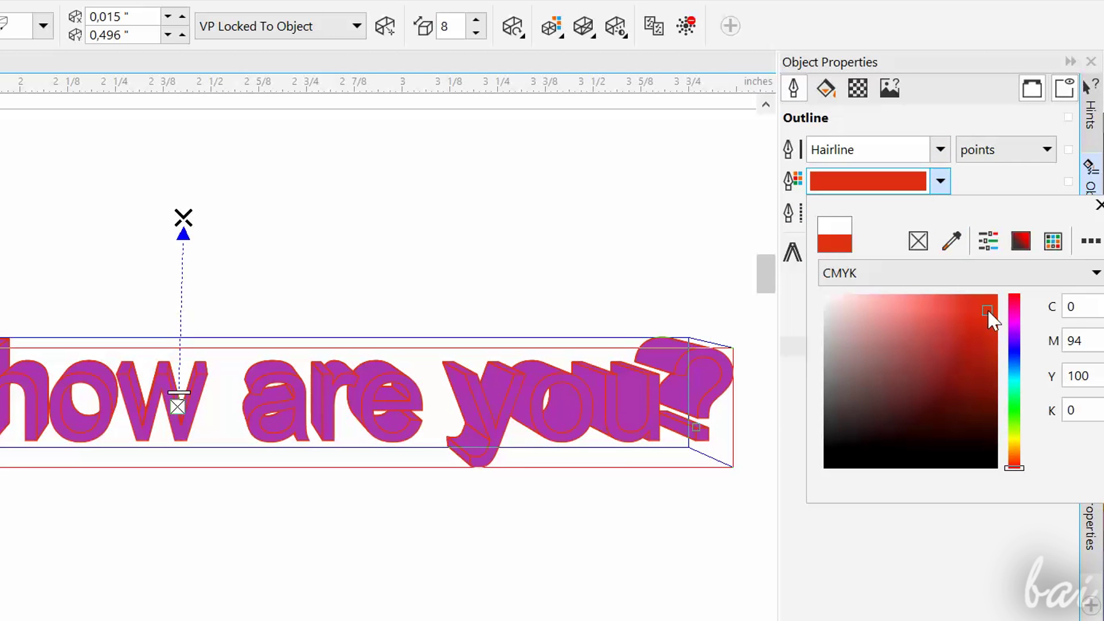
click(1015, 361)
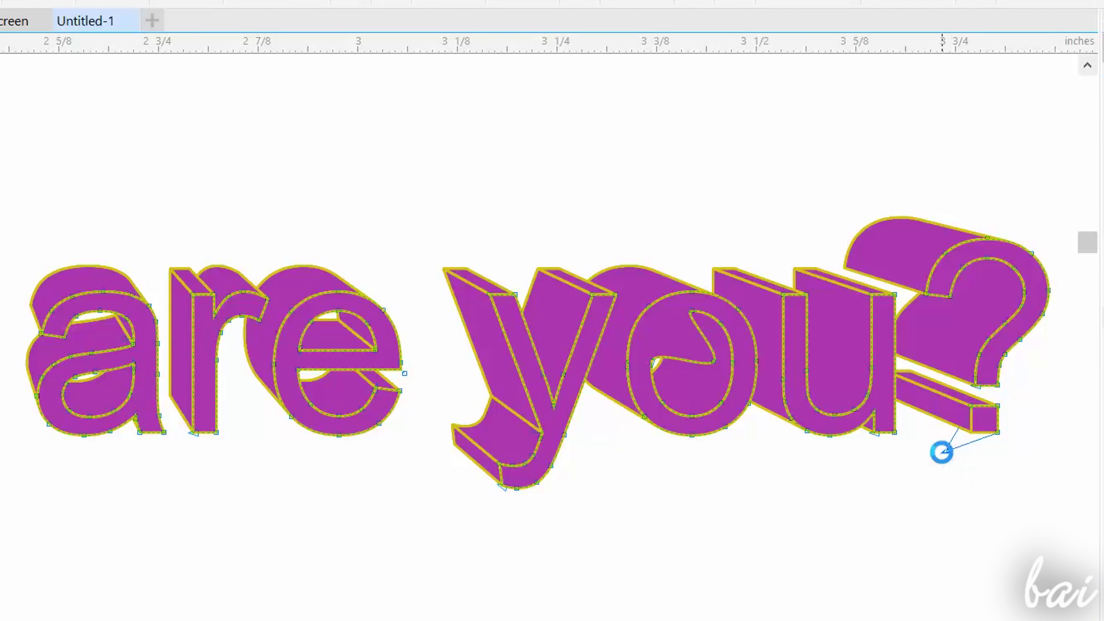
Step: Reshape the extruded question mark and the letter "u" by moving nodes on the dot, the hook and the upper corner
mouse_move(942, 452)
mouse_down()
mouse_move(986, 424)
mouse_move(962, 428)
mouse_up()
mouse_move(949, 295)
mouse_down()
mouse_move(976, 305)
mouse_move(951, 297)
mouse_up()
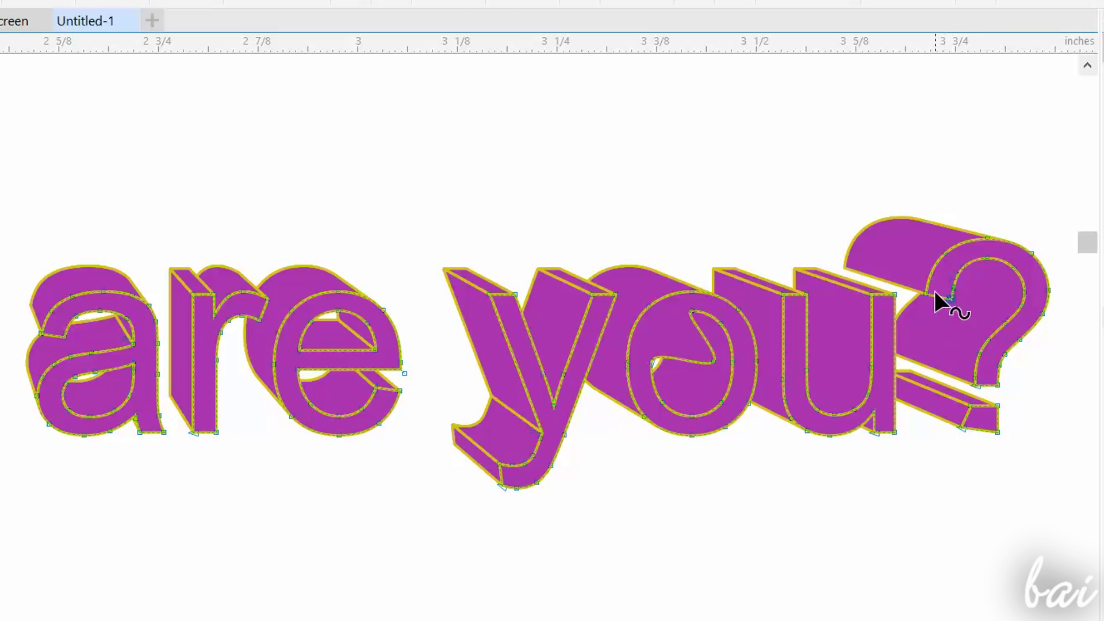
drag(806, 295, 793, 267)
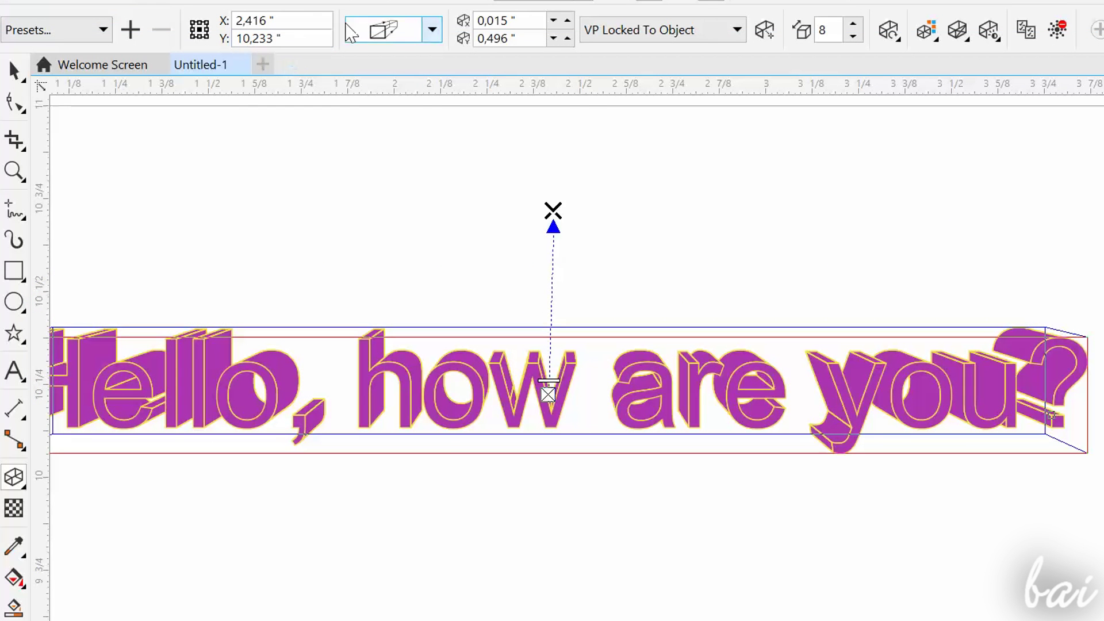
Step: Try two other extrusion types on the text and switch back to the type with the smaller back face
click(437, 35)
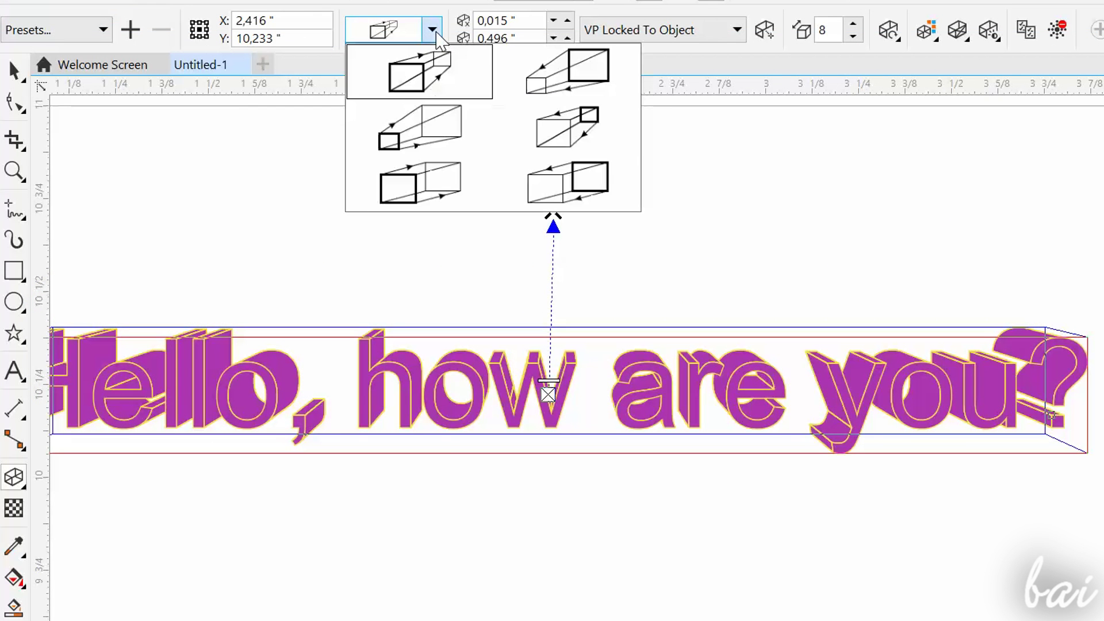
click(557, 80)
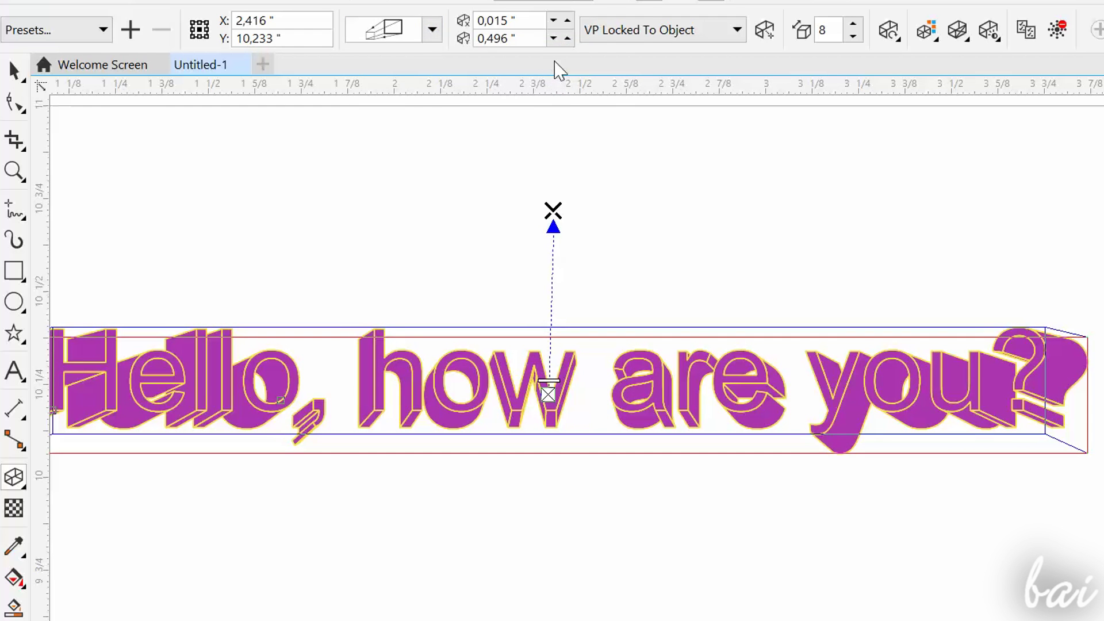
click(432, 32)
click(418, 144)
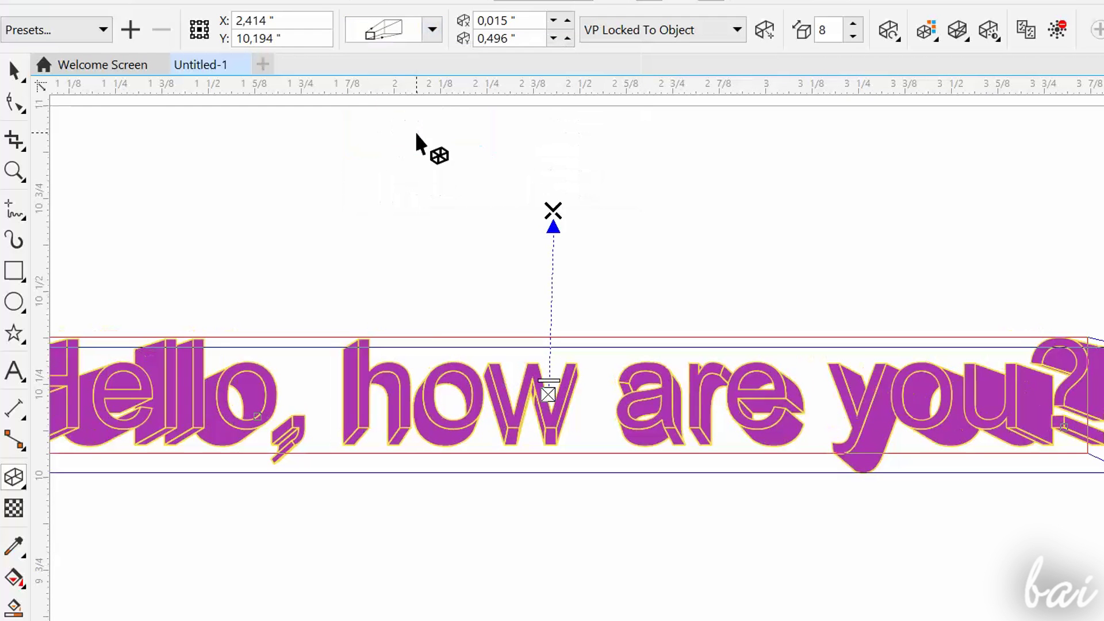
click(432, 29)
click(419, 77)
Step: Increase the extrusion depth to 23 and rotate the extruded text in 3D
click(853, 24)
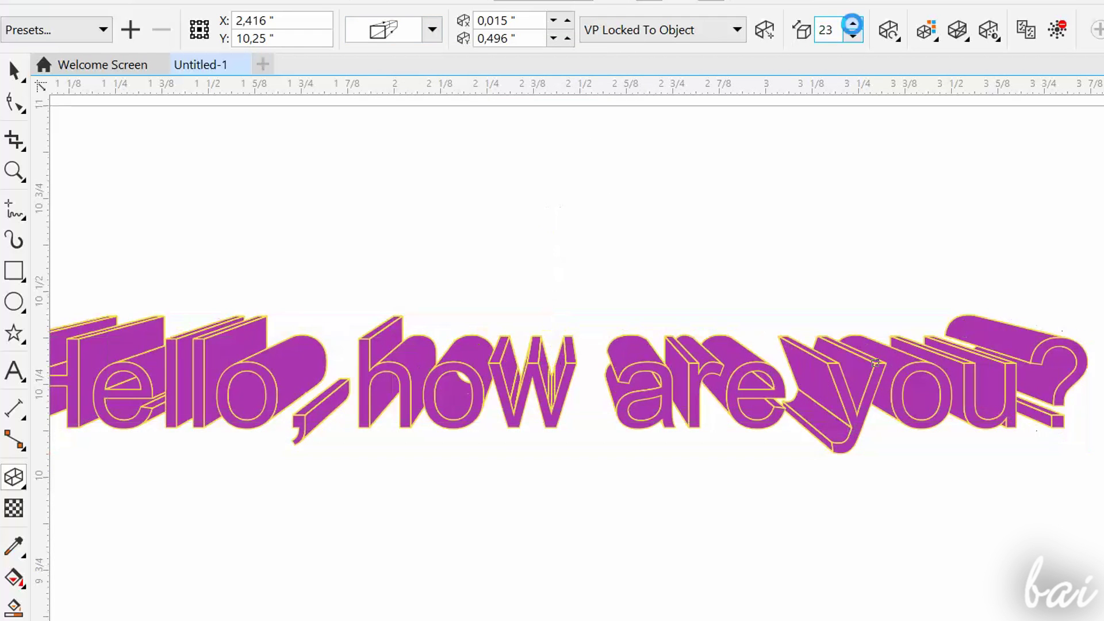
click(889, 30)
mouse_move(985, 144)
mouse_down()
mouse_move(971, 163)
mouse_move(985, 135)
mouse_up()
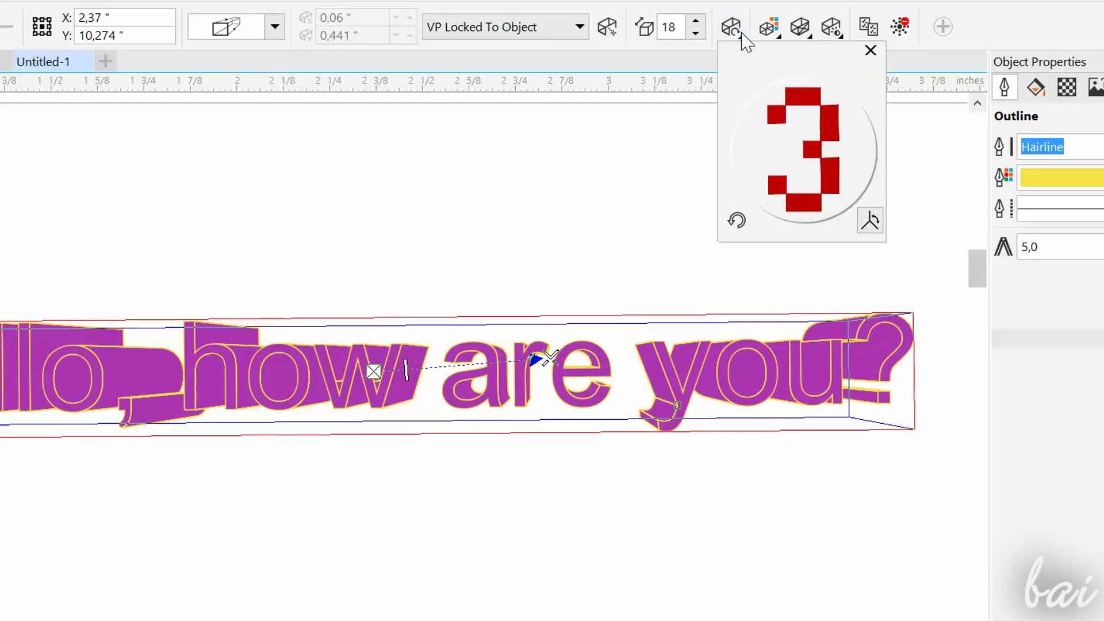
click(889, 31)
click(731, 27)
Step: Use a solid color for the extruded sides and choose an orange tone for it
click(815, 104)
click(888, 140)
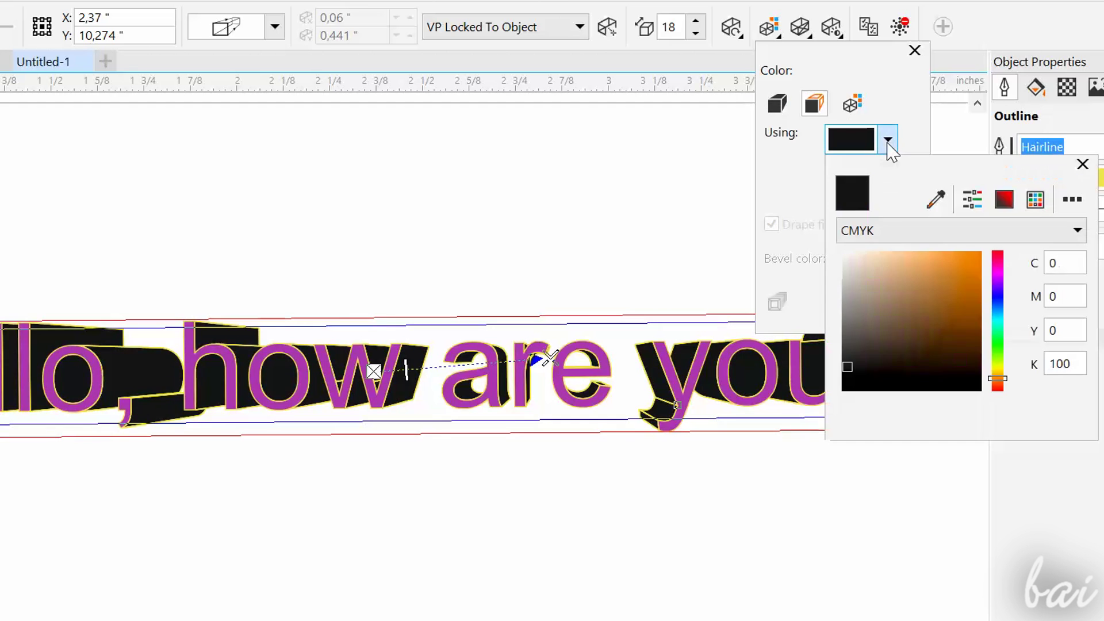
click(957, 277)
Step: Enable a bevel on the extruded text and adjust its settings
click(800, 27)
click(802, 78)
click(915, 211)
click(928, 211)
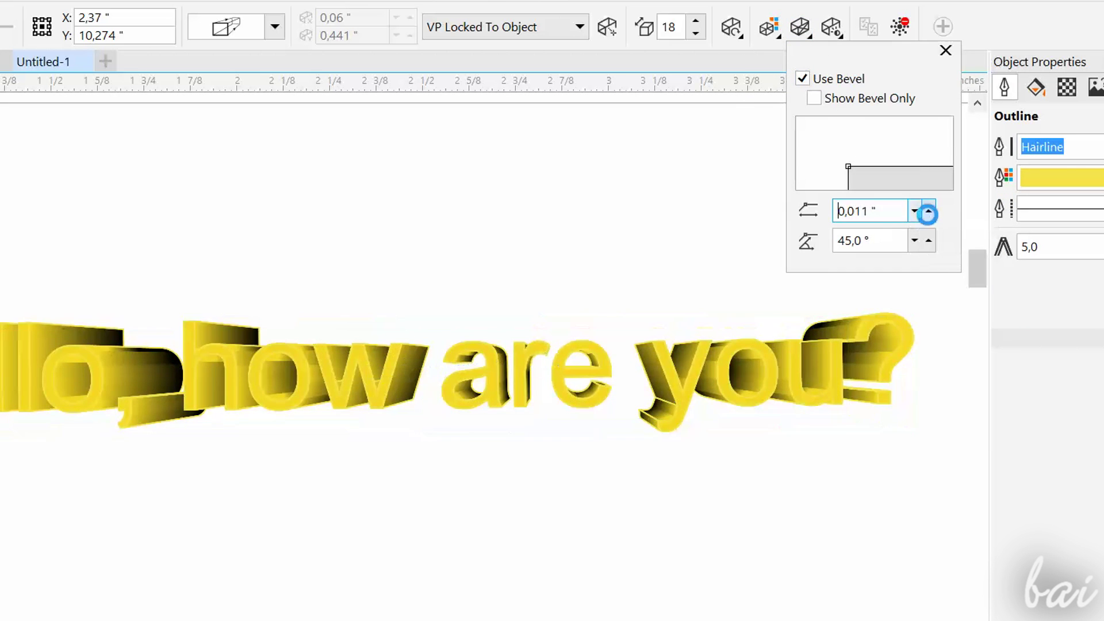
Step: Add light source 1 to the extrusion and reposition it in the lighting preview
click(831, 28)
click(840, 86)
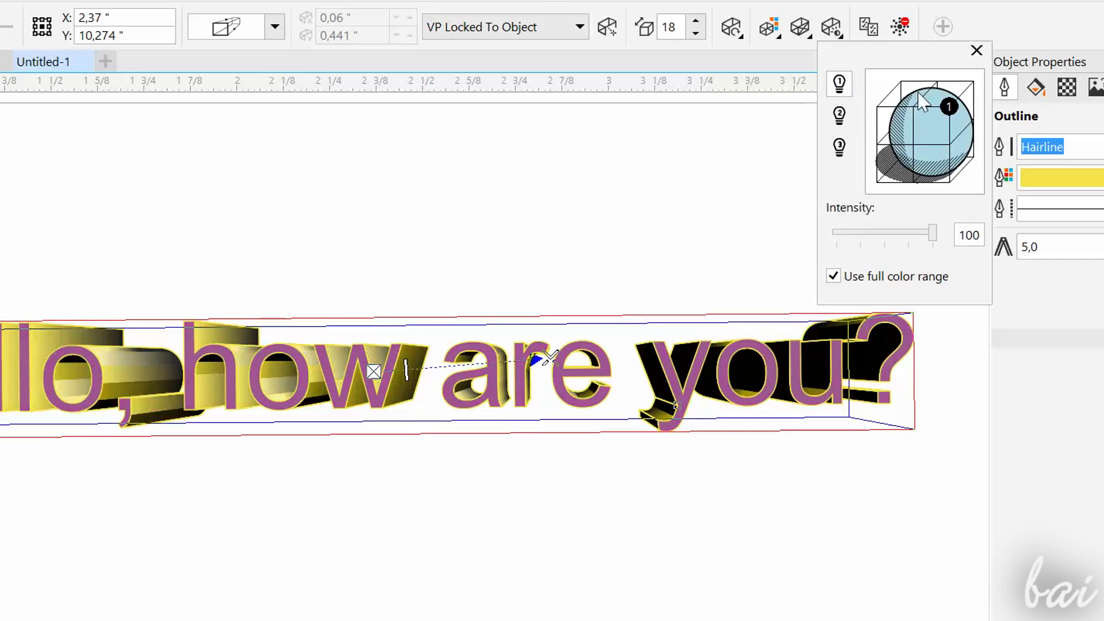
click(916, 107)
drag(949, 107, 944, 143)
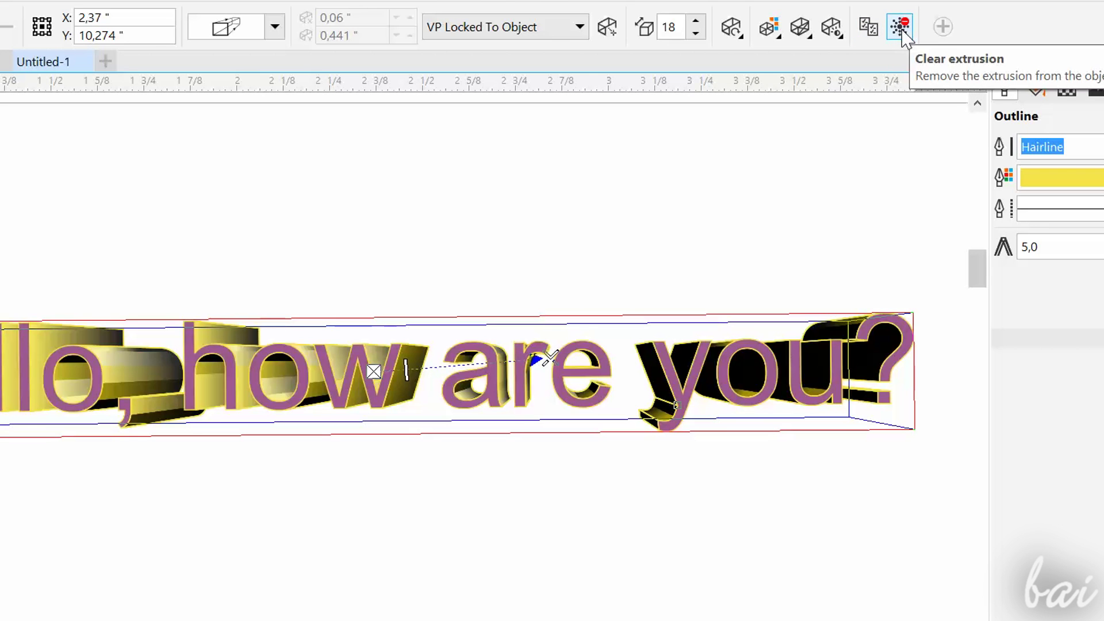
Step: Clear the extrusion from the text
click(900, 26)
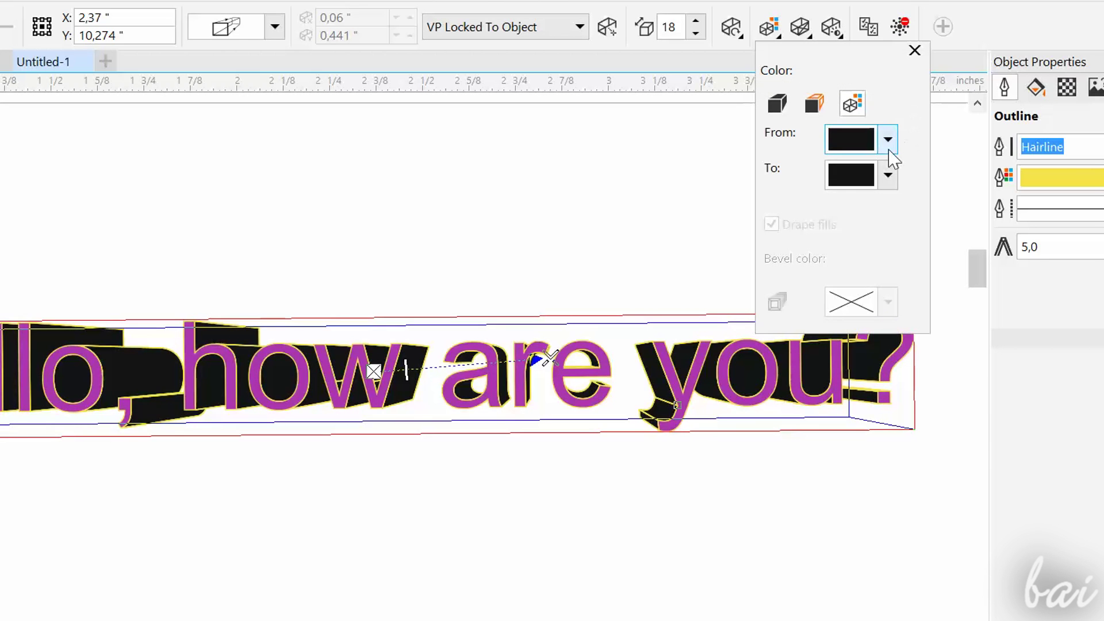
Step: Set the starting color of the extrusion's color shading to yellow, CMYK 2, 5, 93, 2
click(889, 147)
click(969, 254)
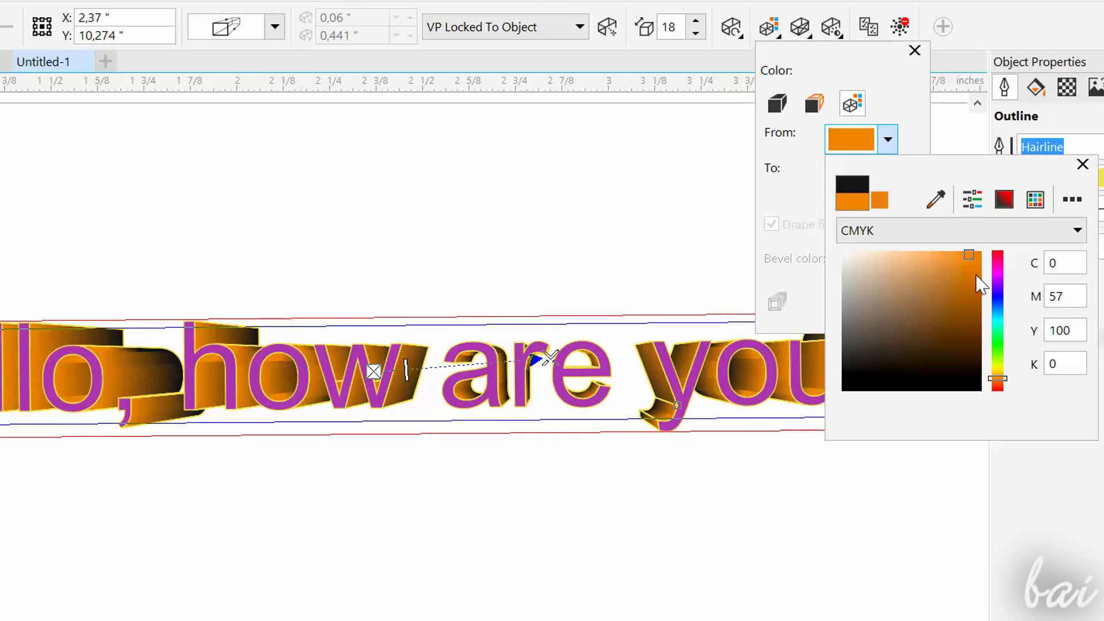
drag(1000, 380, 999, 369)
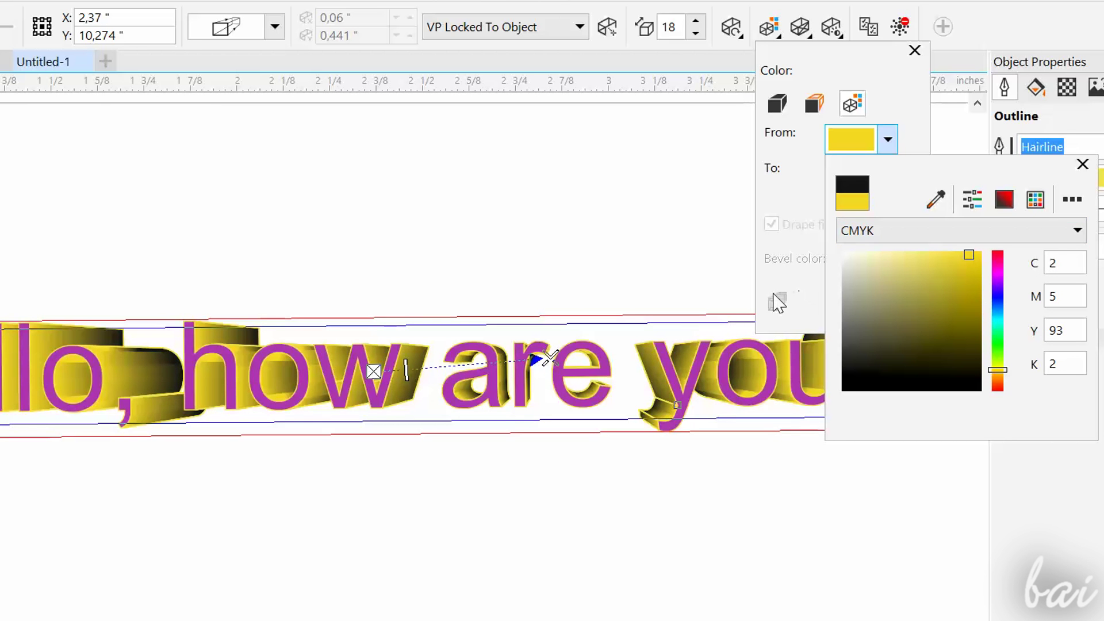